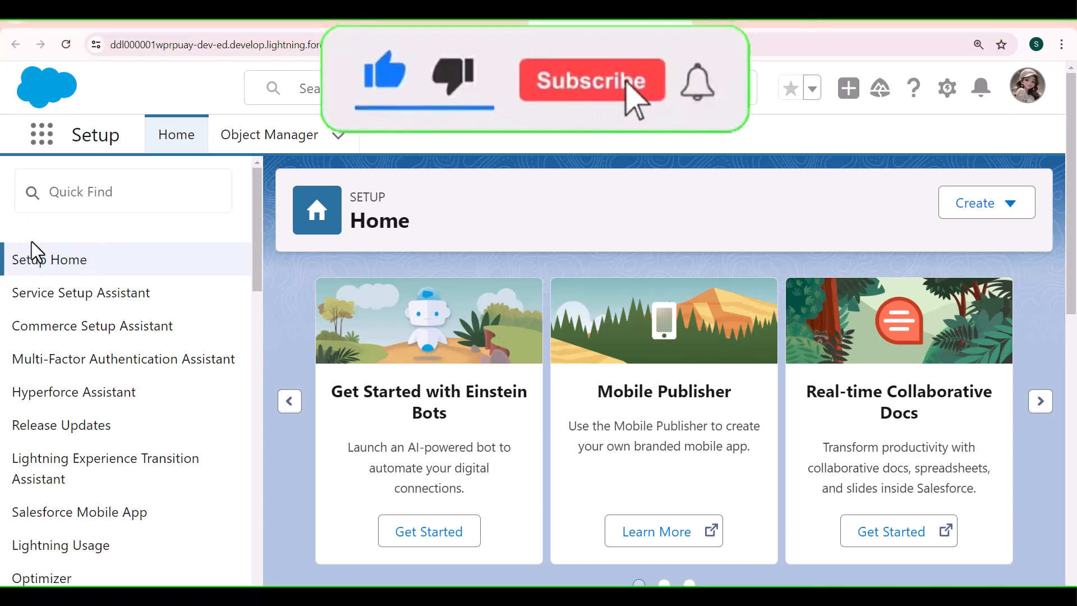
Step: Search Setup's Quick Find for App Manager and open the App Manager page
{"action": "left_click", "coordinate": [106, 178]}
{"action": "type", "text": "App "}
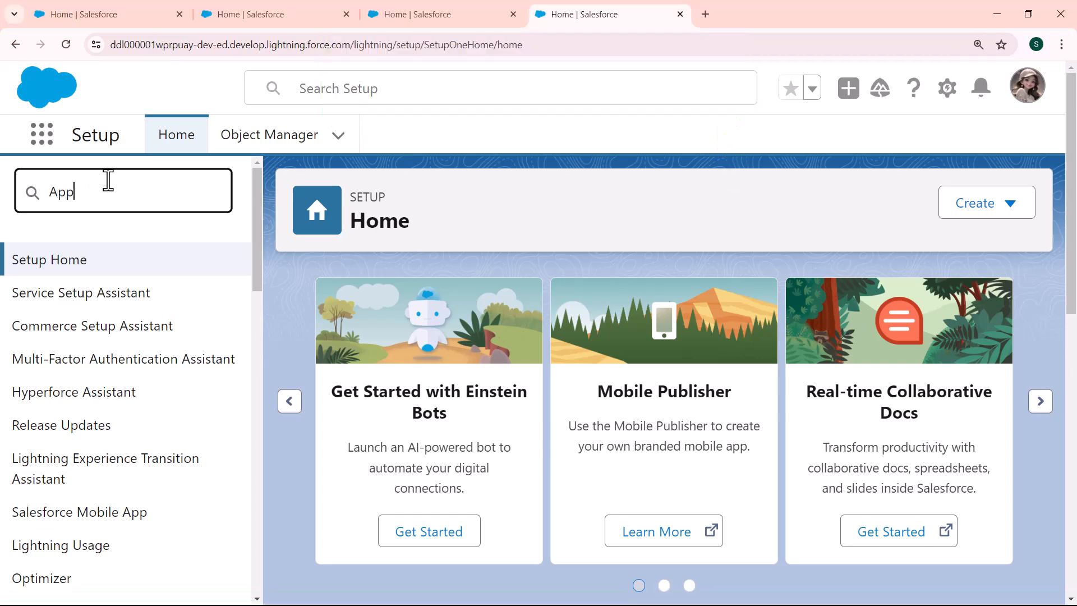
{"action": "type", "text": "Manger"}
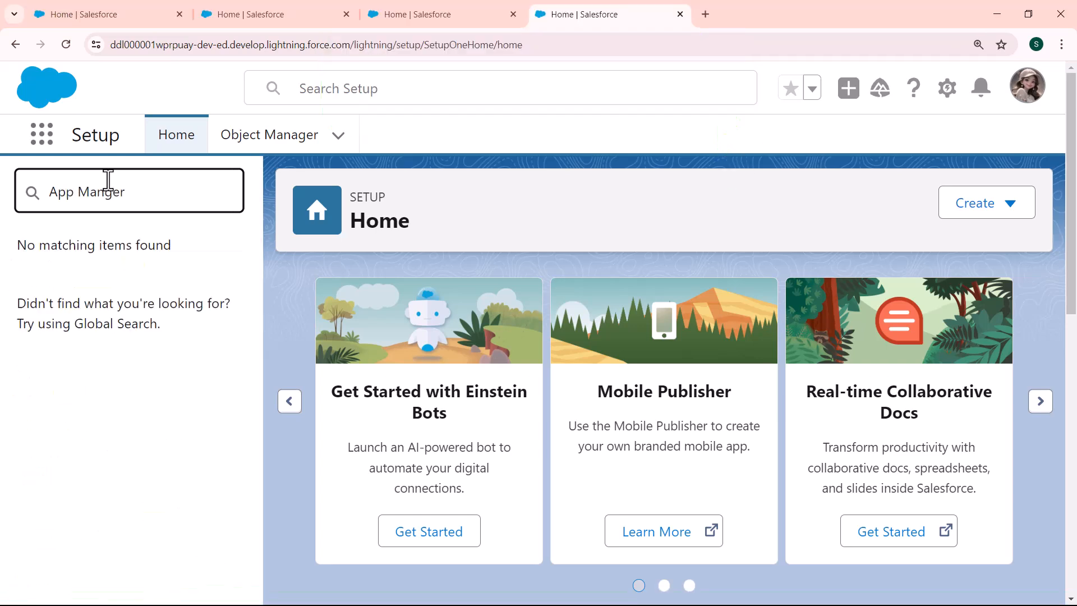
{"action": "key", "text": "BackSpace"}
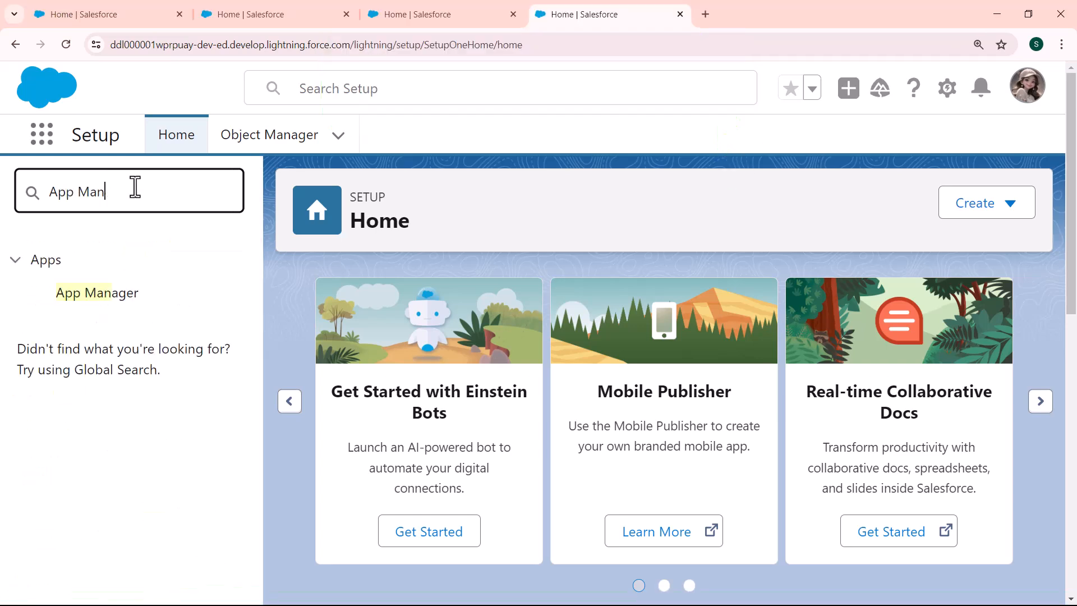
{"action": "left_click", "coordinate": [93, 303]}
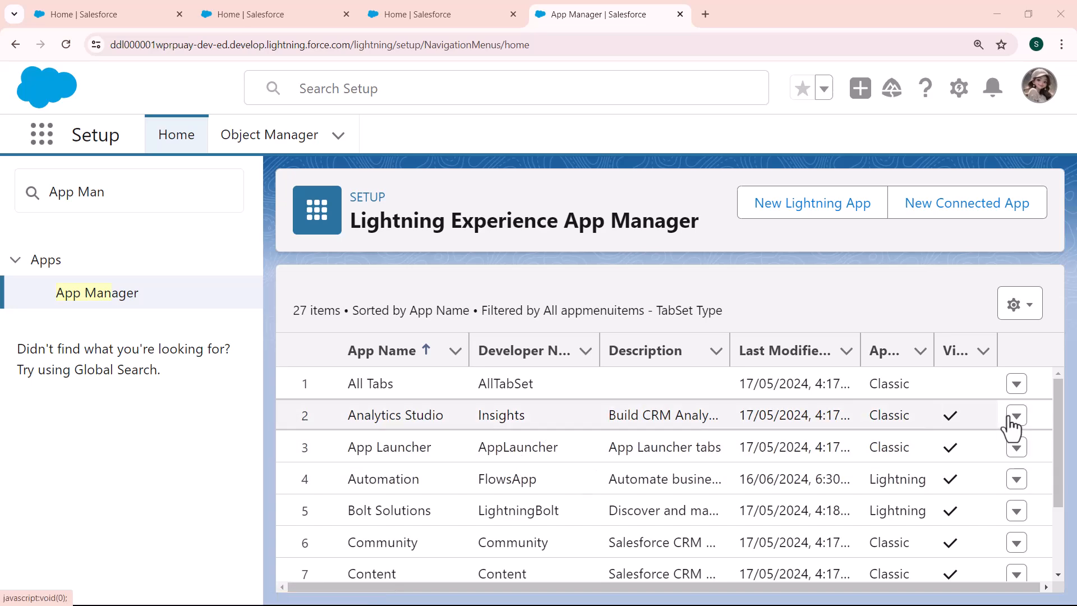
Step: Open the Stock Market app for editing from the App Manager list
{"action": "scroll", "coordinate": [1061, 416], "scroll_direction": "down", "scroll_amount": 7}
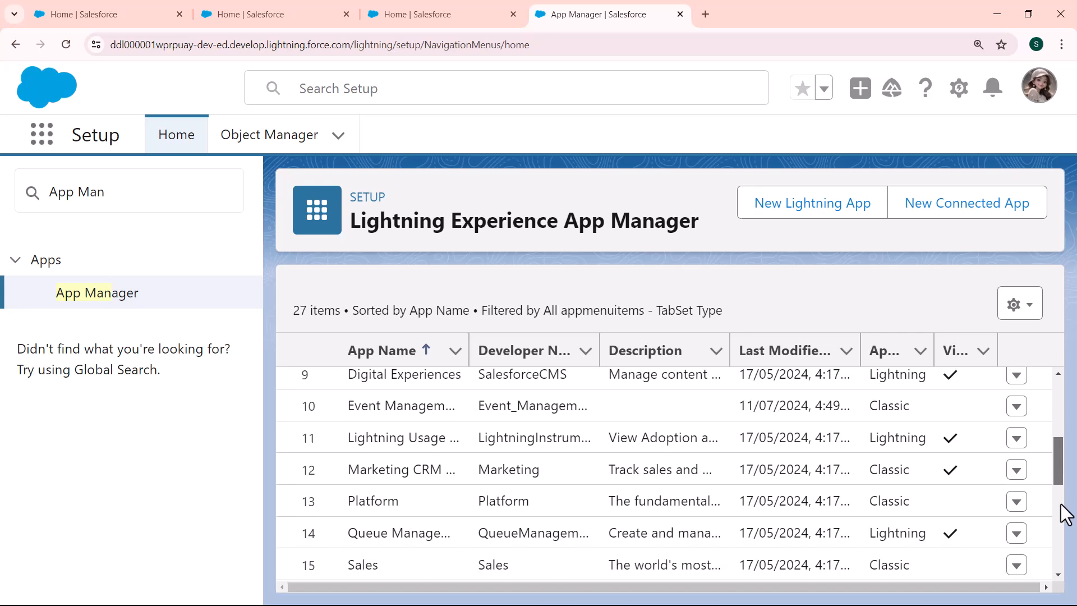
{"action": "scroll", "coordinate": [1061, 530], "scroll_direction": "down", "scroll_amount": 5}
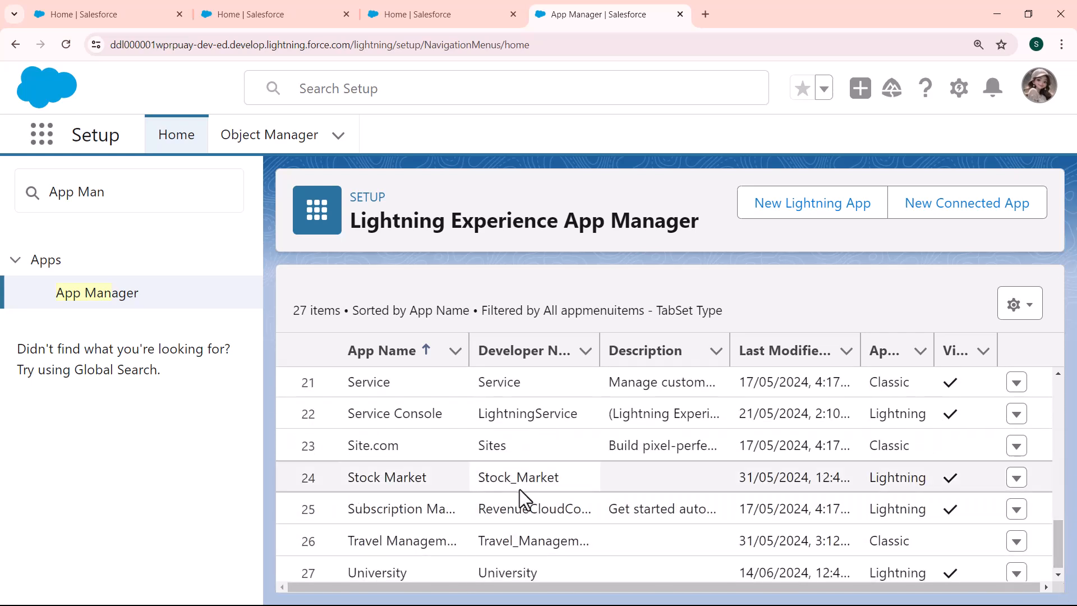
{"action": "left_click", "coordinate": [1017, 478]}
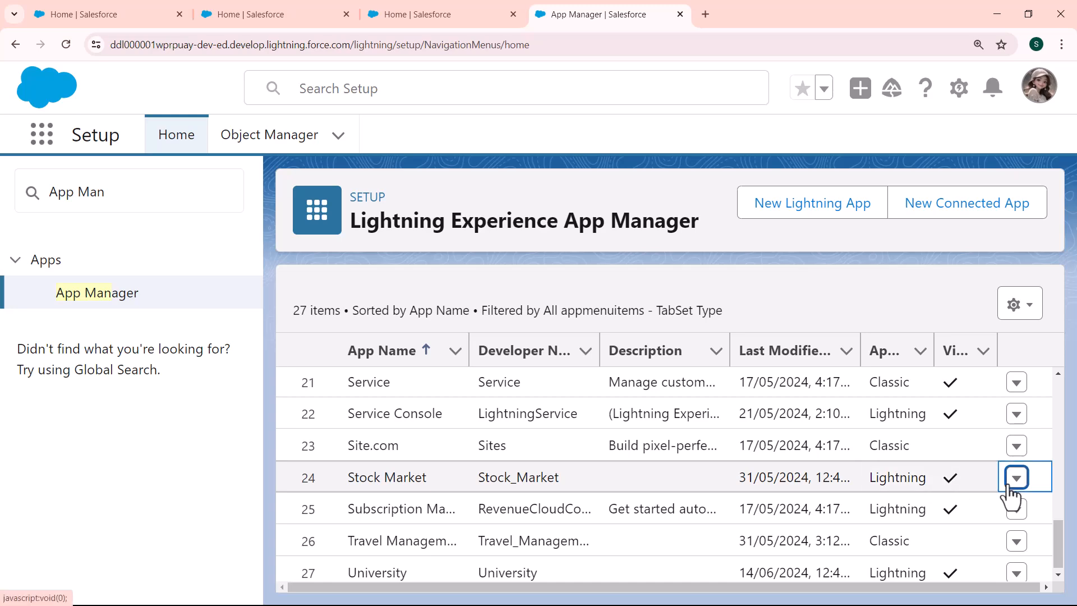
{"action": "left_click", "coordinate": [954, 400]}
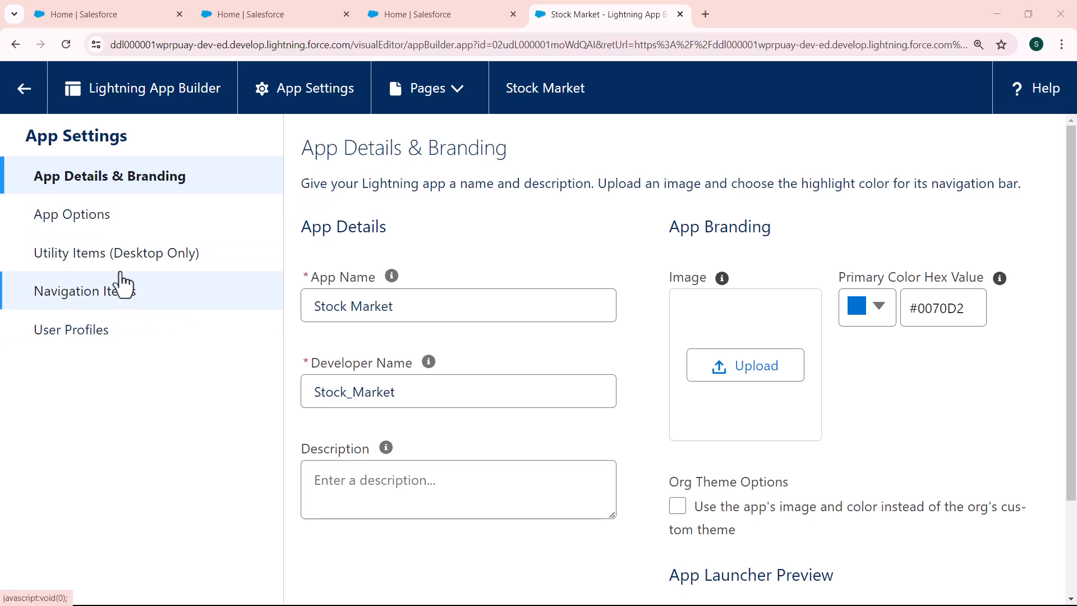
Step: Add Content to the Stock Market app's selected navigation items and save the app settings
{"action": "left_click", "coordinate": [79, 296]}
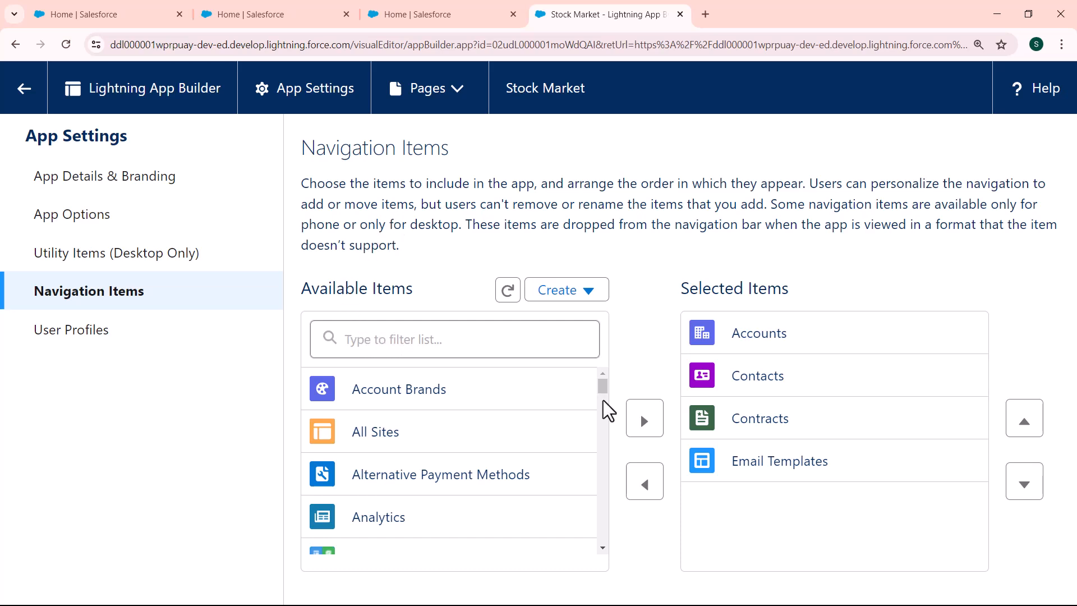
{"action": "scroll", "coordinate": [603, 400], "scroll_direction": "down", "scroll_amount": 3}
{"action": "left_click_drag", "start_coordinate": [603, 401], "coordinate": [370, 505]}
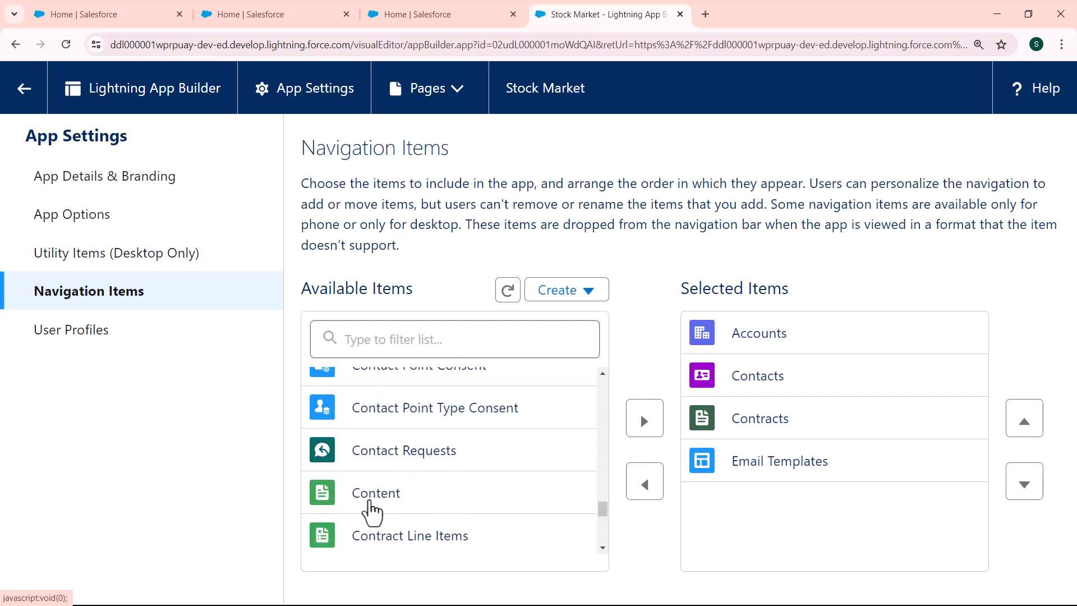
{"action": "left_click", "coordinate": [372, 506]}
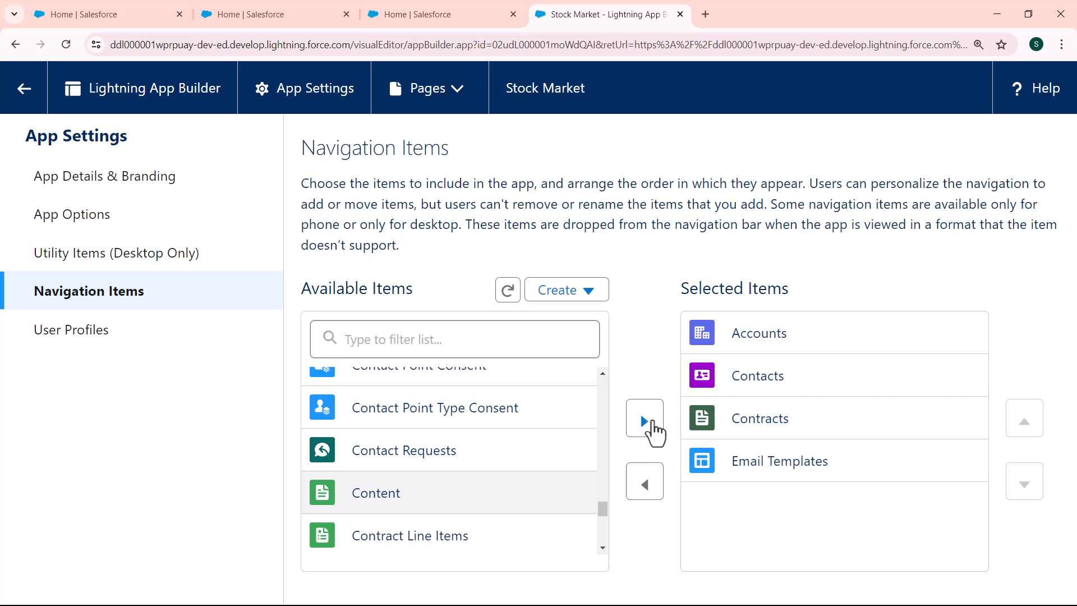
{"action": "left_click", "coordinate": [653, 429]}
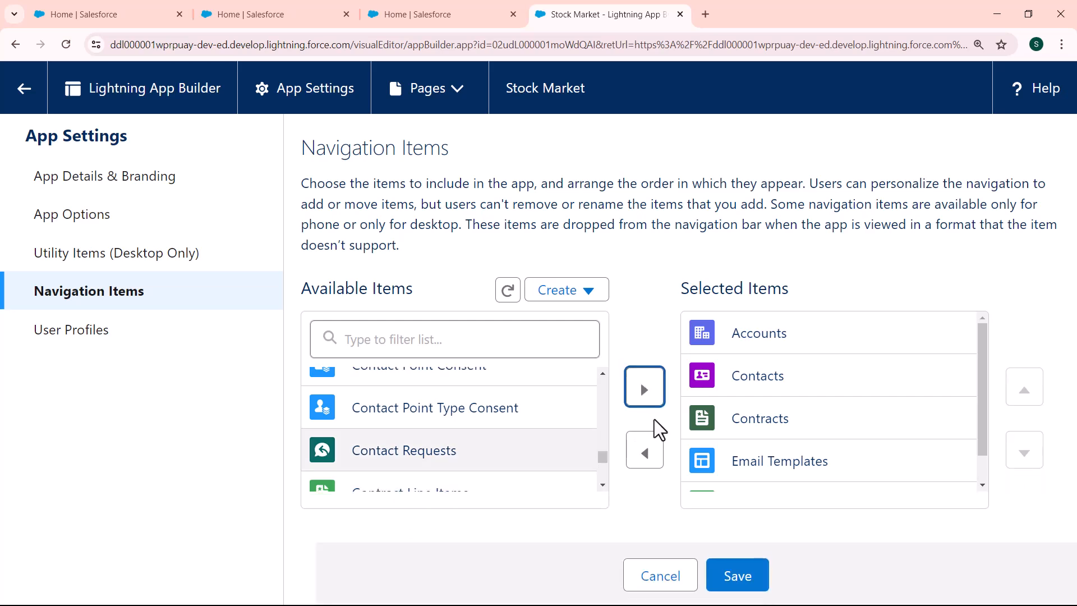
{"action": "left_click_drag", "start_coordinate": [984, 413], "coordinate": [984, 465]}
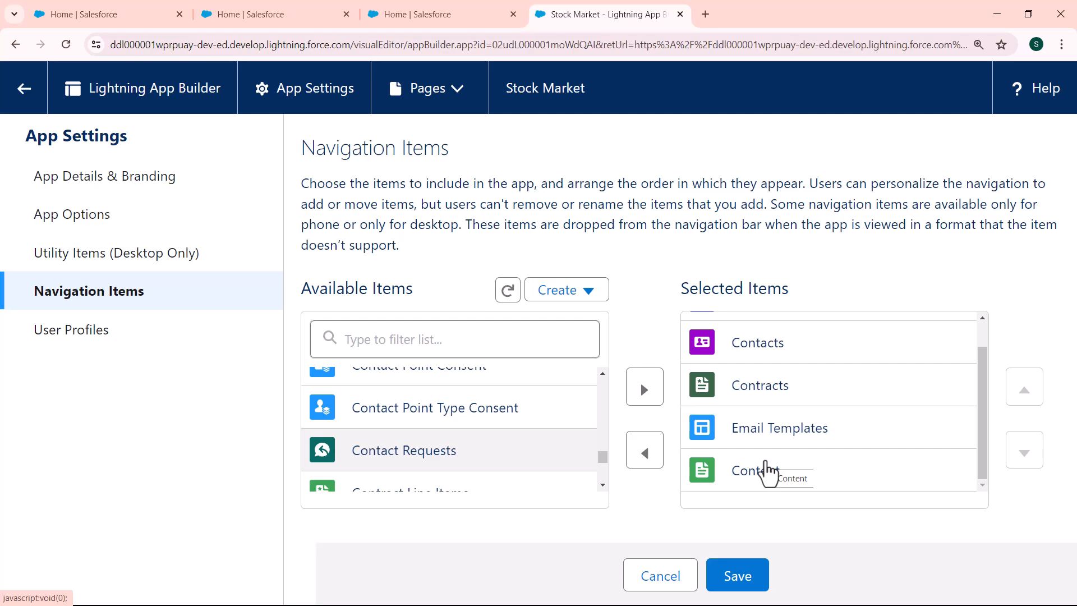
{"action": "left_click", "coordinate": [748, 582]}
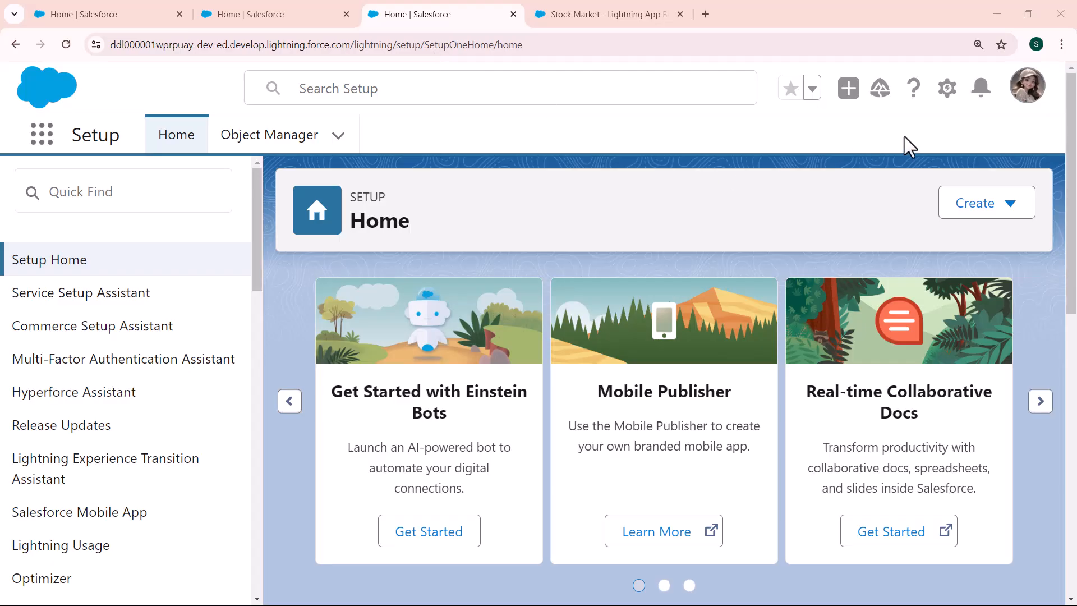
Step: Open Setup in a new tab and launch the Stock Market app through the App Launcher
{"action": "left_click", "coordinate": [947, 91]}
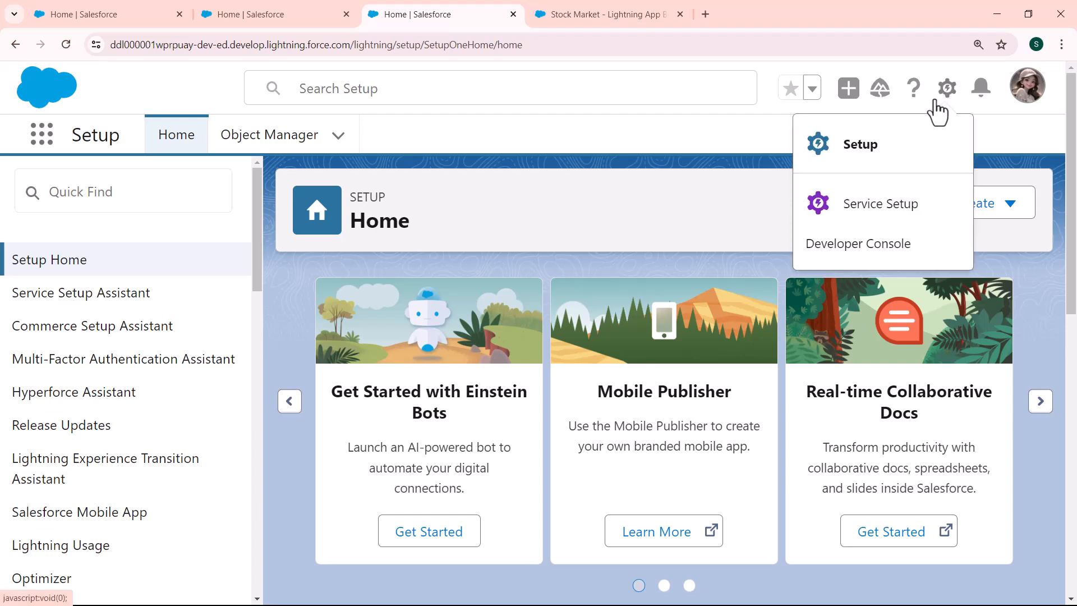
{"action": "left_click", "coordinate": [867, 147]}
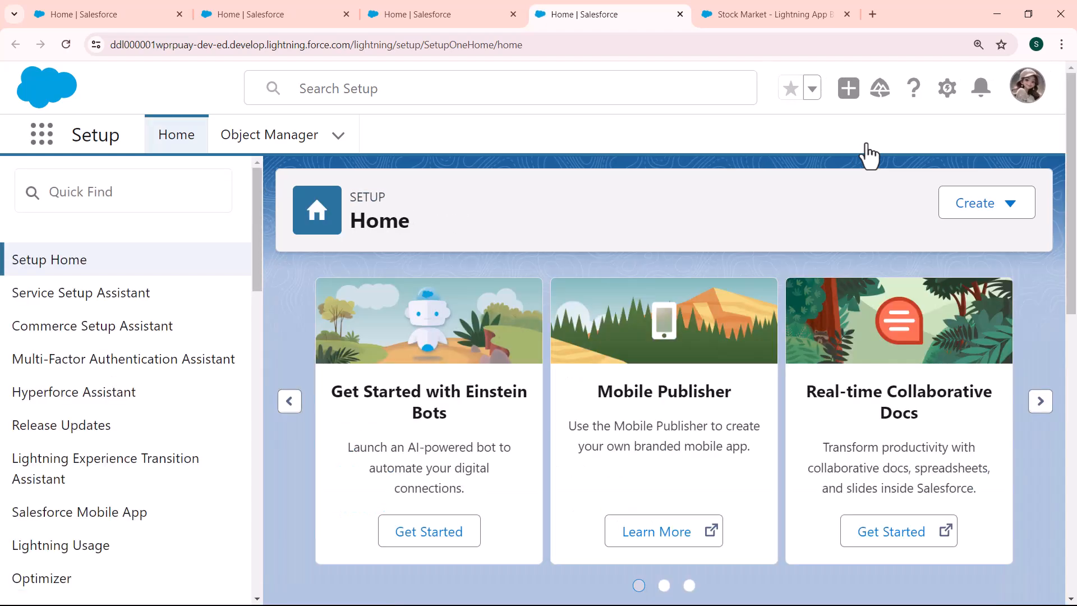
{"action": "left_click", "coordinate": [39, 145]}
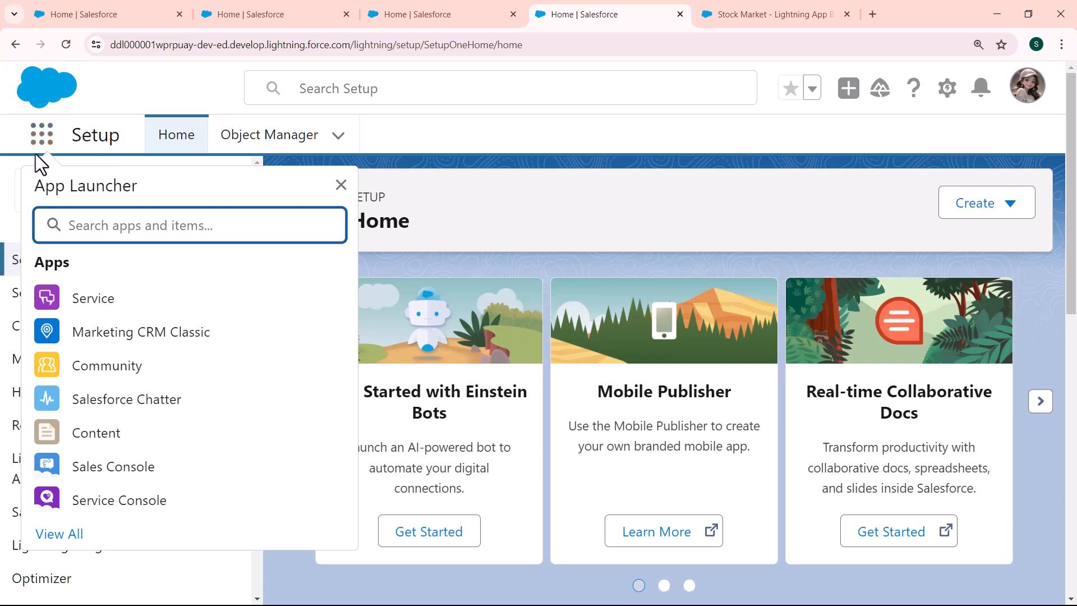
{"action": "type", "text": "st"}
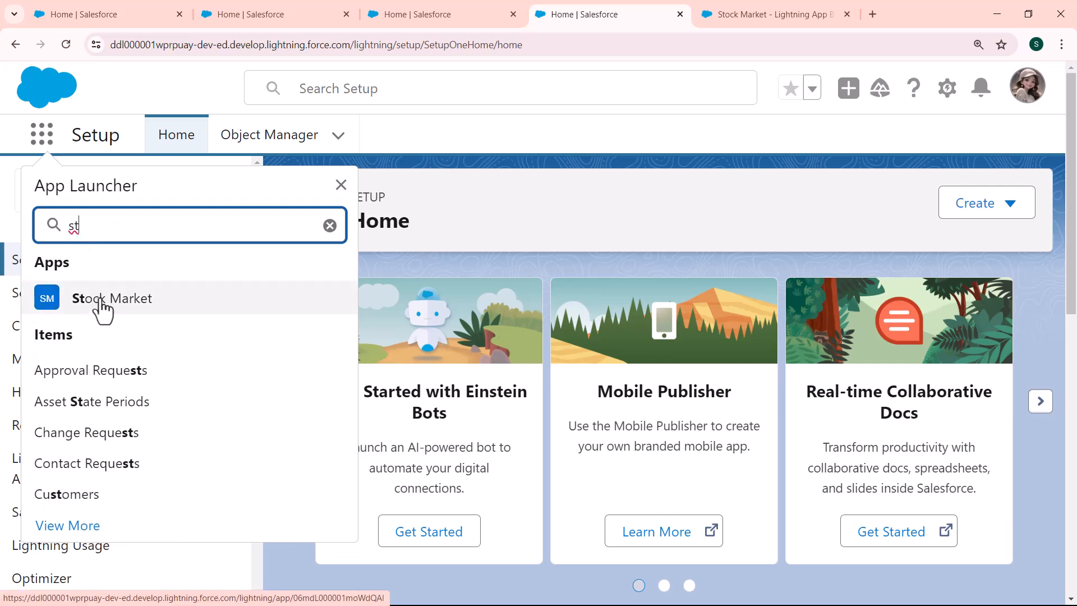
{"action": "left_click", "coordinate": [102, 307]}
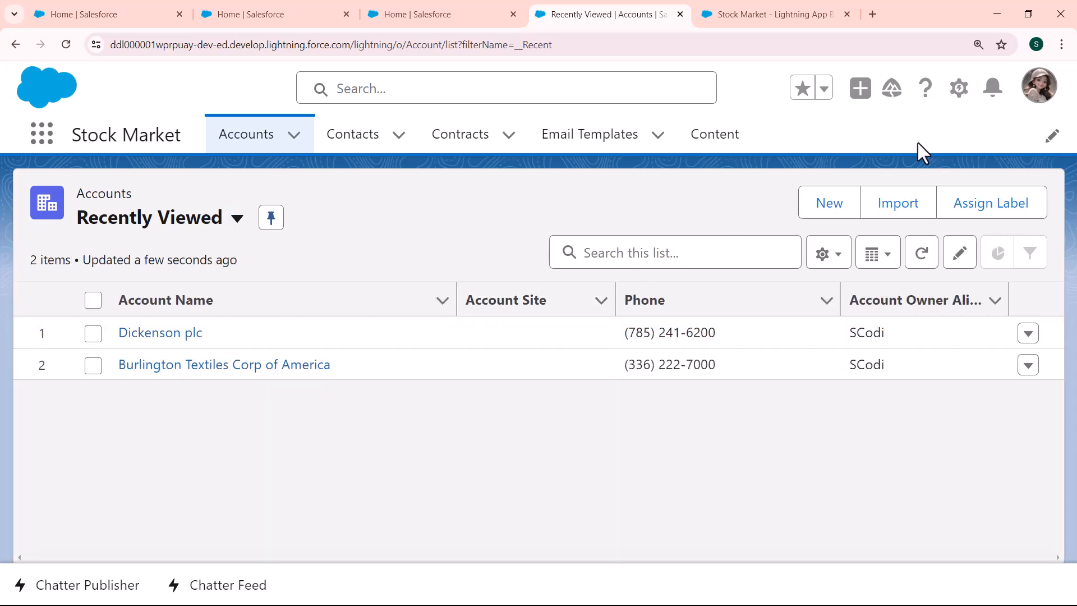
Step: Personalize the app's navigation bar by adding the Cases item and saving the navigation items
{"action": "left_click", "coordinate": [1053, 137]}
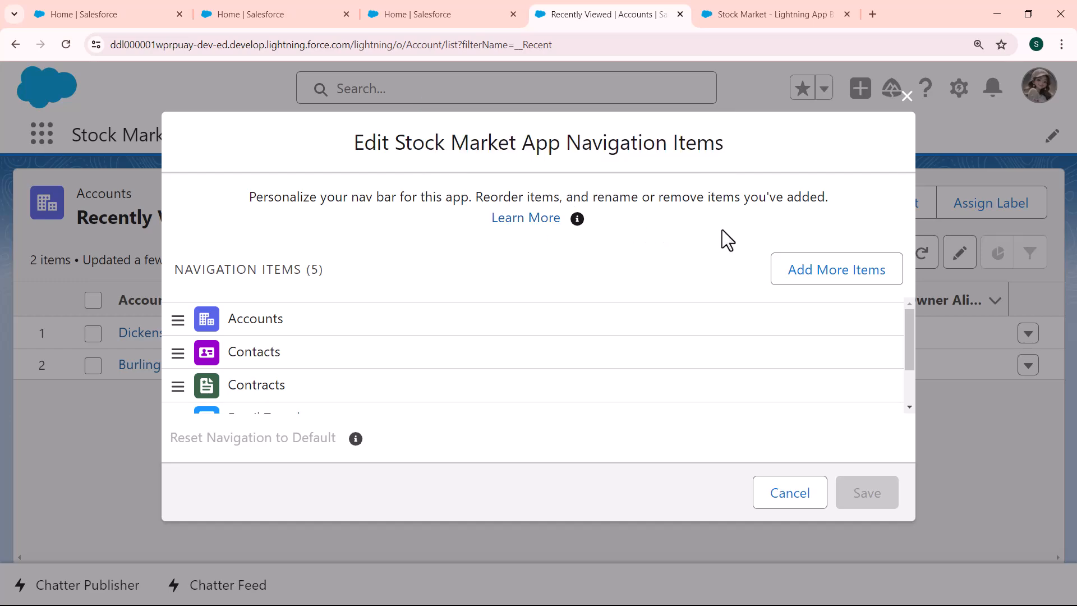
{"action": "left_click", "coordinate": [820, 276]}
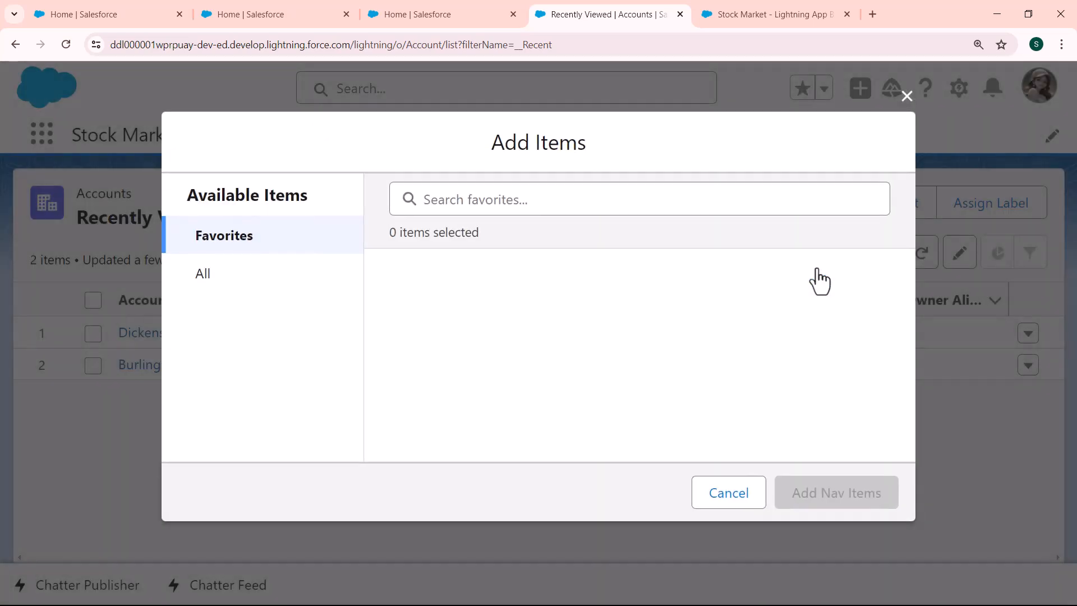
{"action": "left_click", "coordinate": [272, 286]}
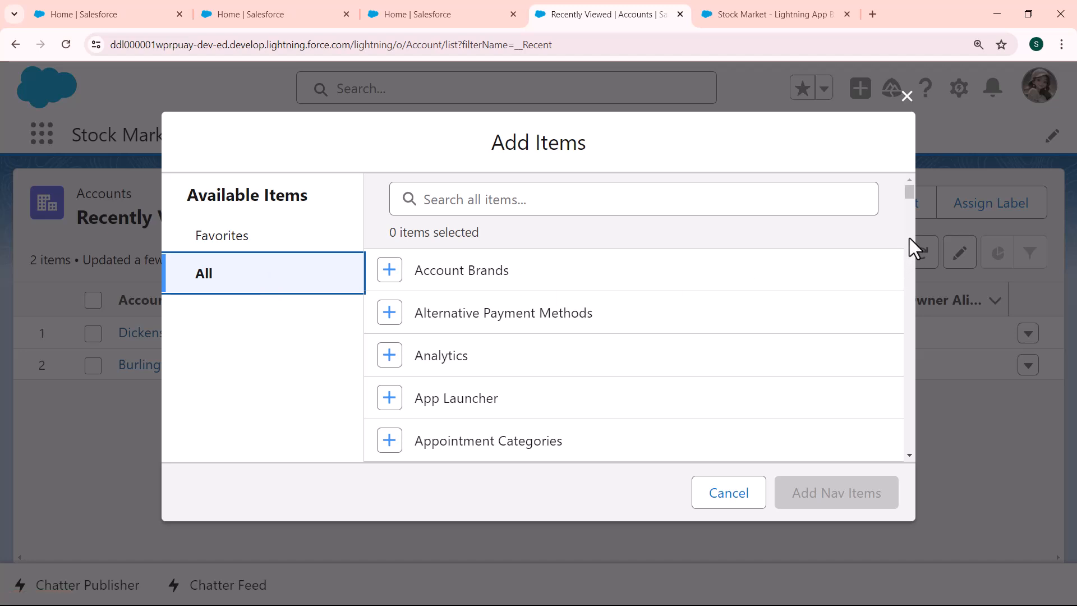
{"action": "scroll", "coordinate": [910, 238], "scroll_direction": "down", "scroll_amount": 5}
{"action": "scroll", "coordinate": [910, 269], "scroll_direction": "down", "scroll_amount": 5}
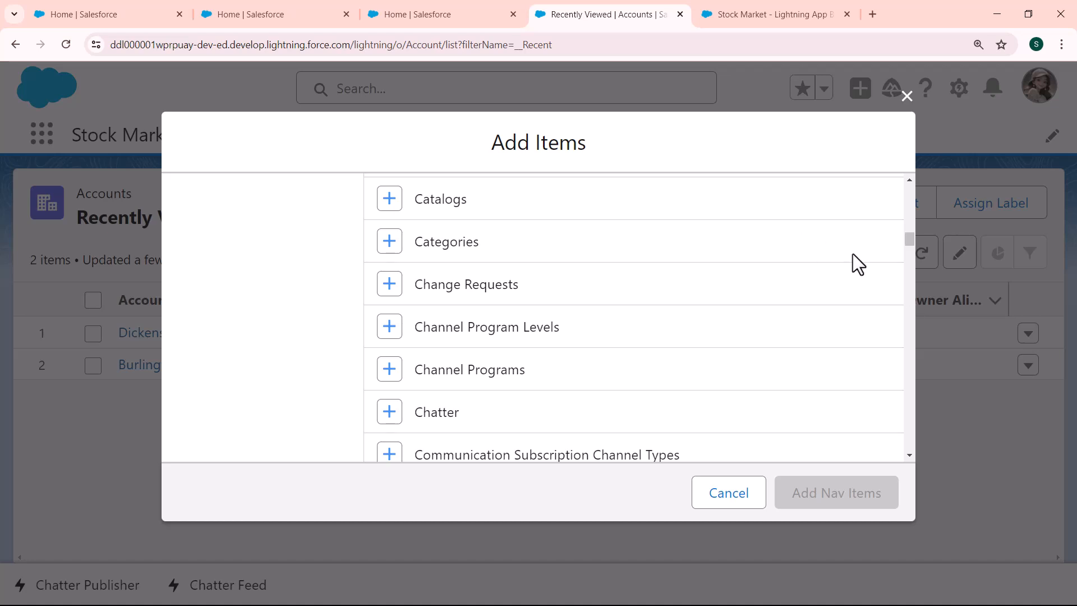
{"action": "scroll", "coordinate": [907, 223], "scroll_direction": "up", "scroll_amount": 5}
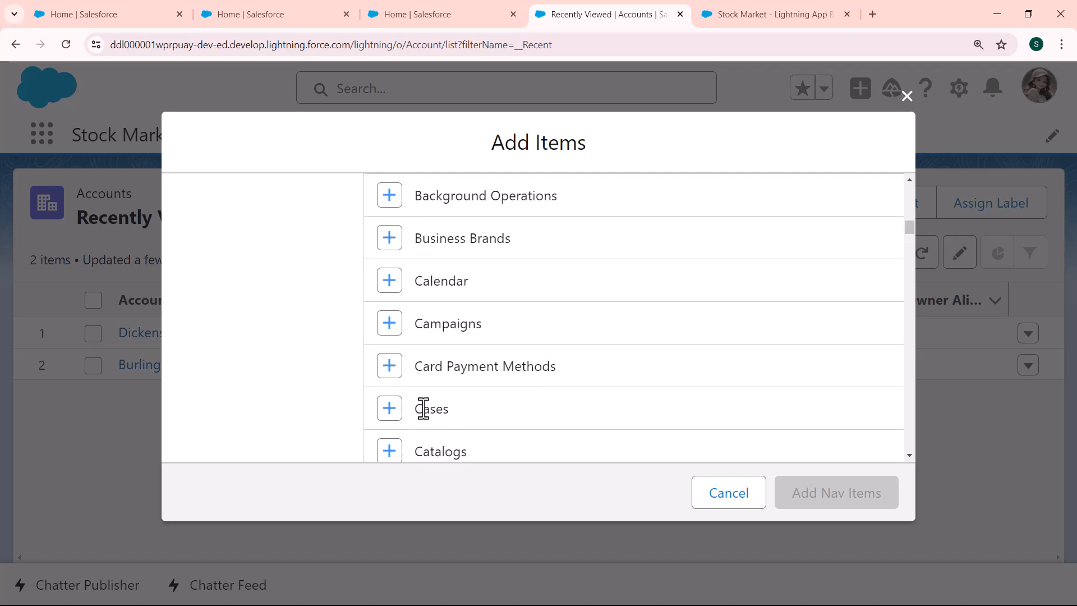
{"action": "left_click", "coordinate": [388, 411]}
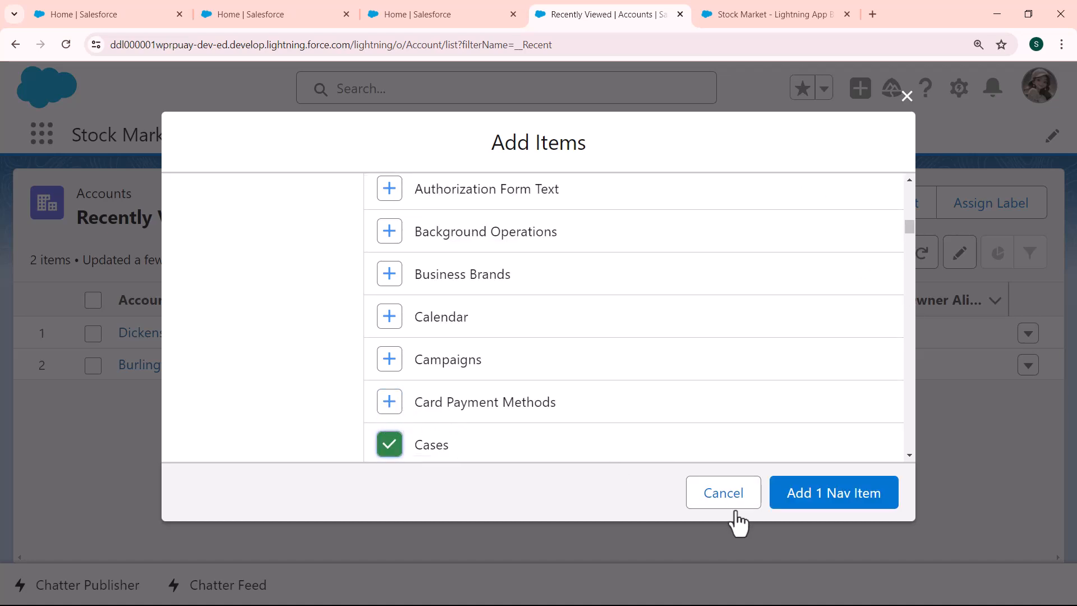
{"action": "left_click", "coordinate": [820, 493]}
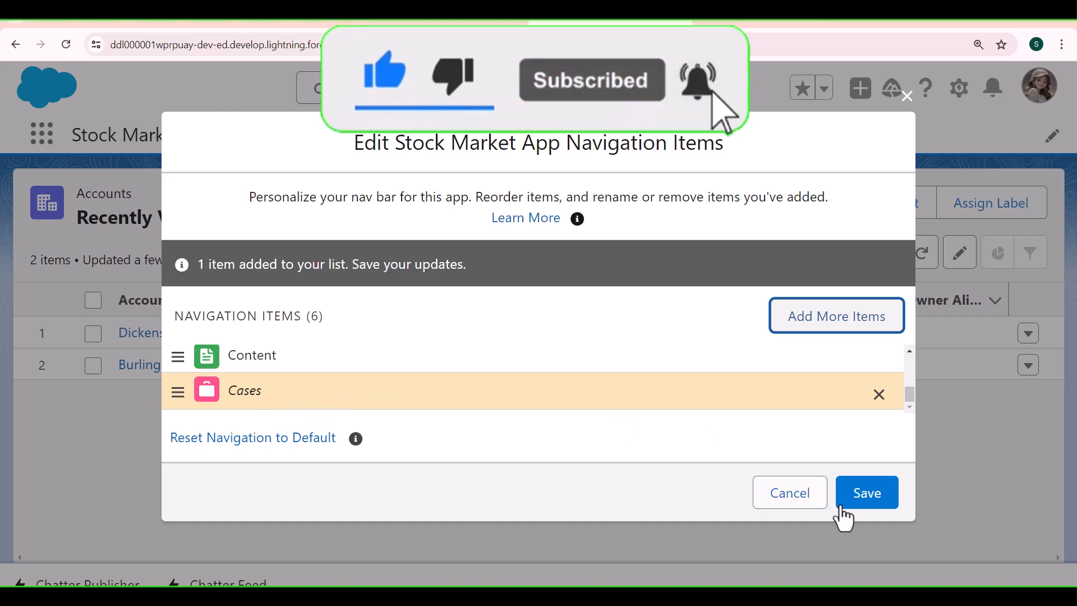
{"action": "left_click", "coordinate": [864, 508]}
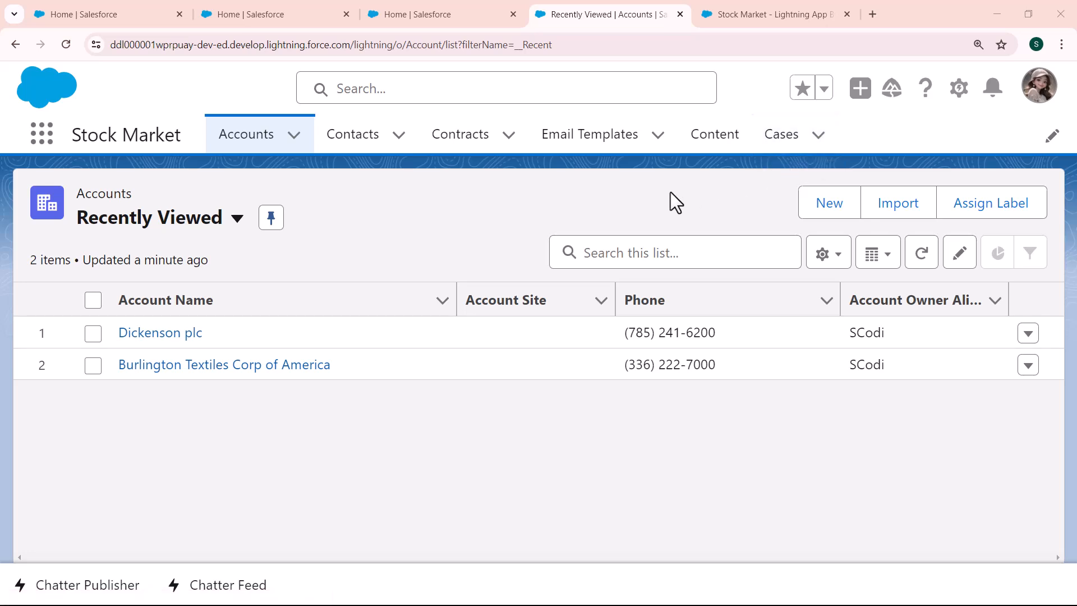
Step: Open a new Setup tab and go to App Manager by searching Quick Find for app manager
{"action": "key", "text": "alt+Tab"}
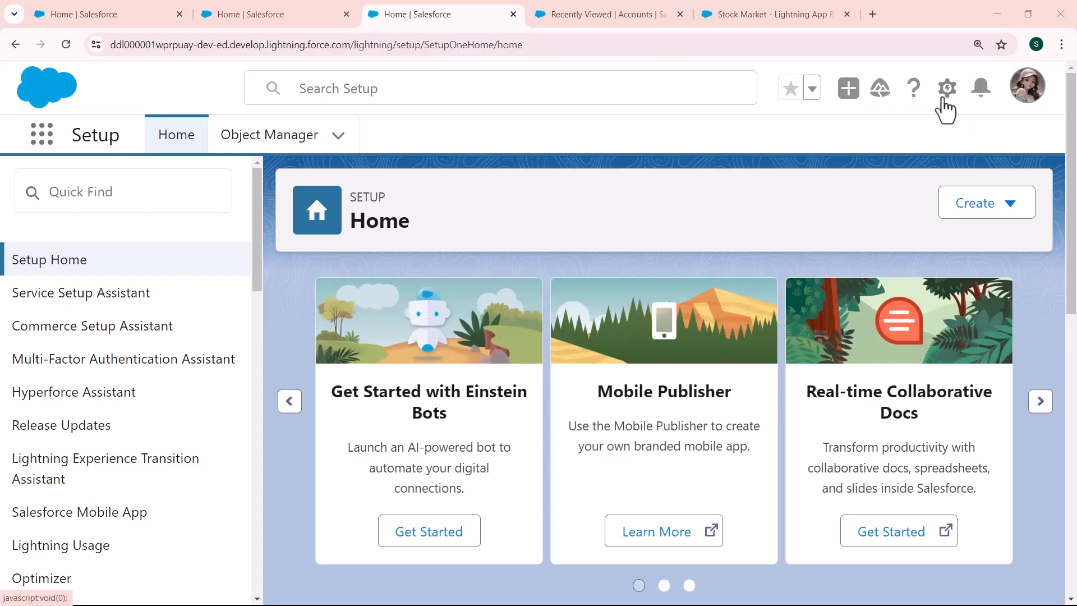
{"action": "left_click", "coordinate": [946, 89]}
{"action": "left_click", "coordinate": [862, 147]}
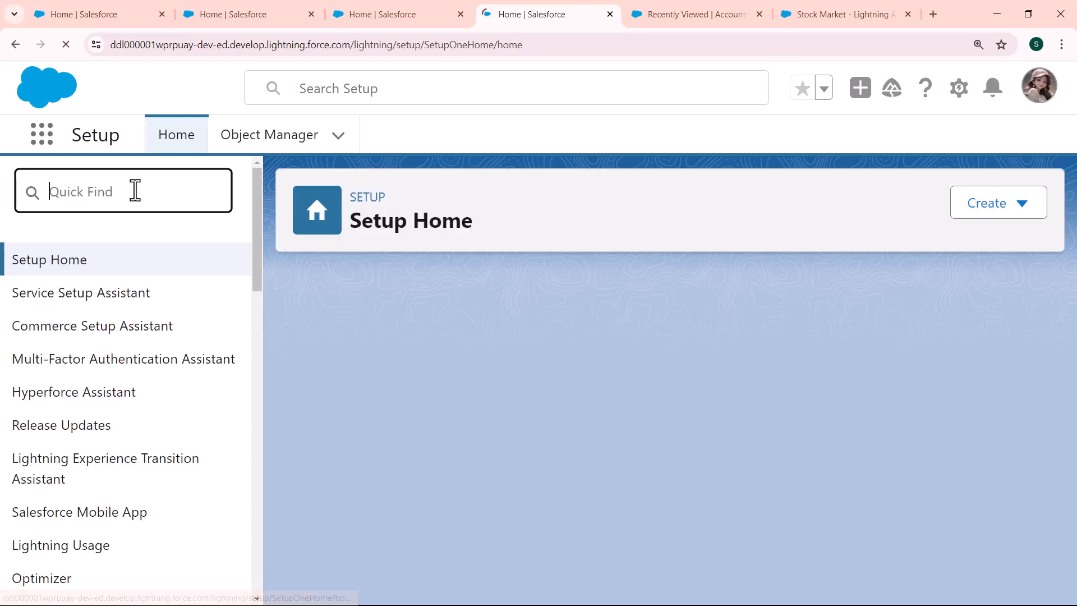
{"action": "type", "text": "app"}
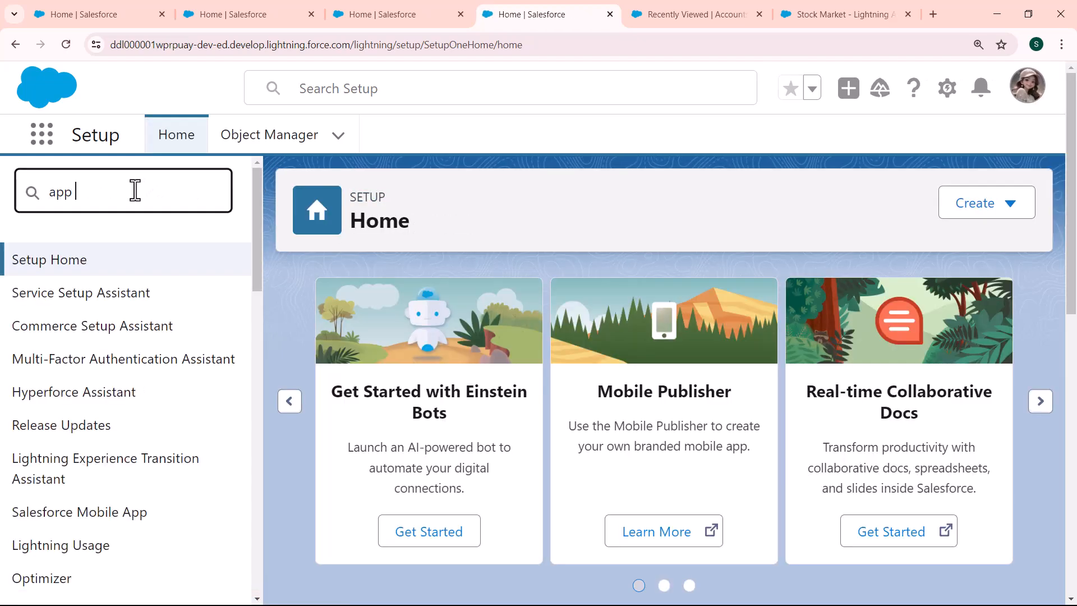
{"action": "type", "text": " manager"}
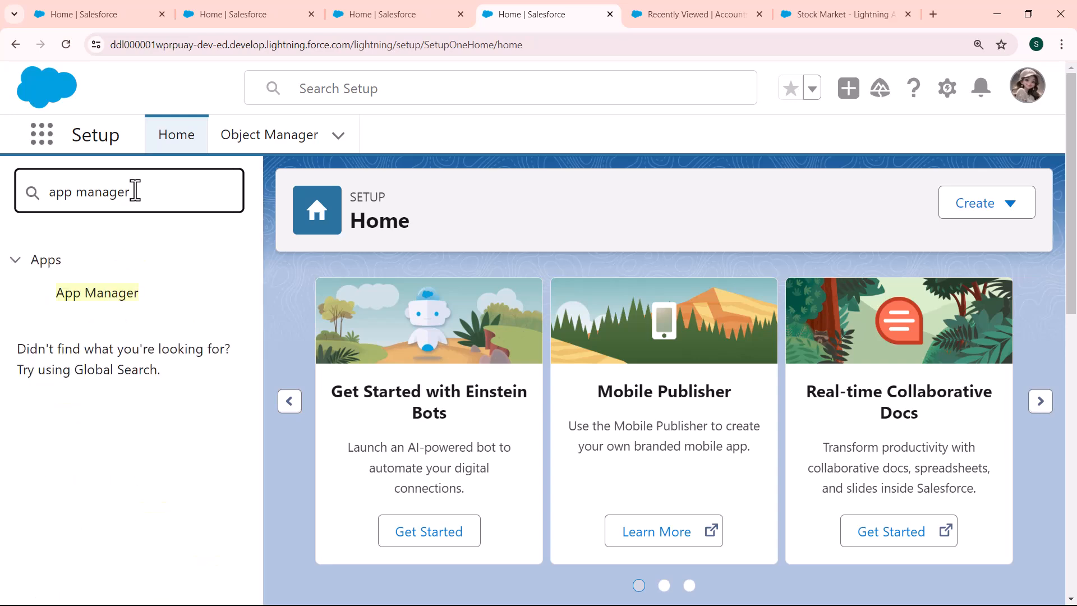
{"action": "left_click", "coordinate": [252, 285]}
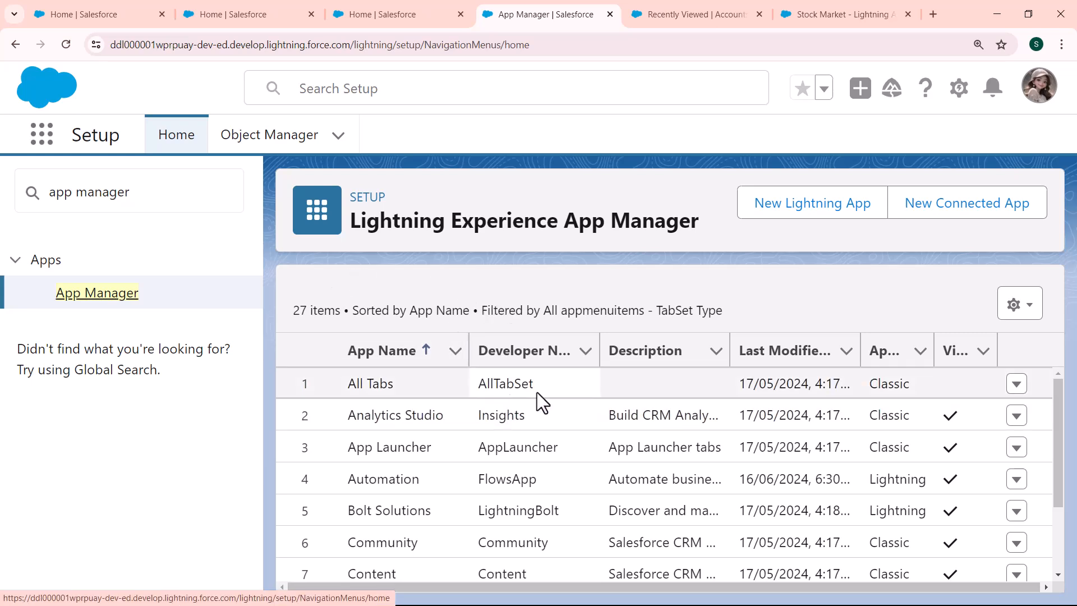
Step: Open the Stock Market app in the Lightning App Builder from its row menu in App Manager
{"action": "left_click_drag", "start_coordinate": [1059, 415], "coordinate": [1059, 599]}
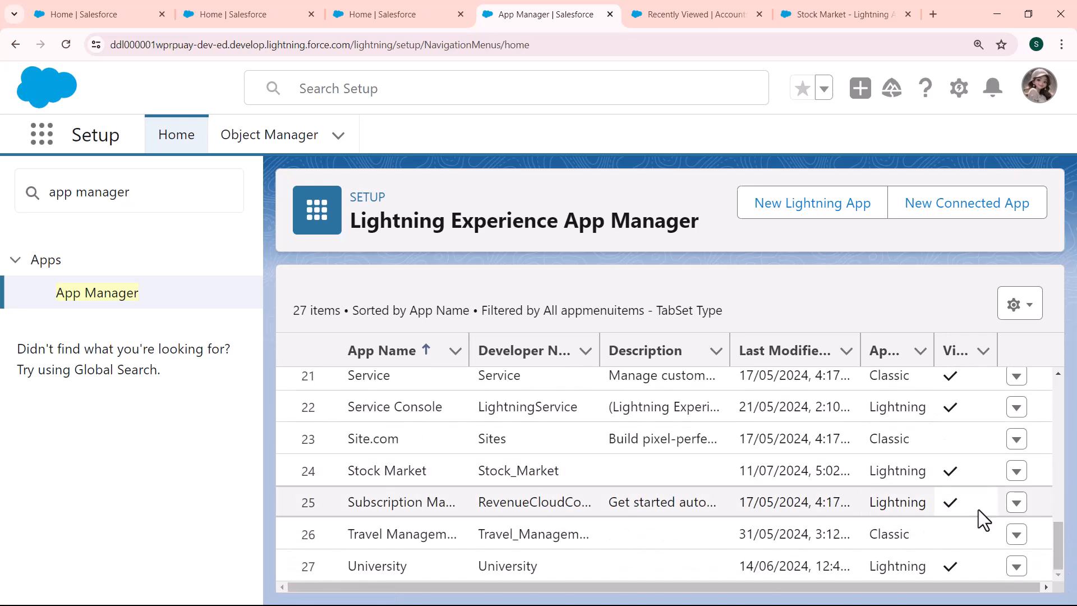
{"action": "left_click", "coordinate": [1016, 471]}
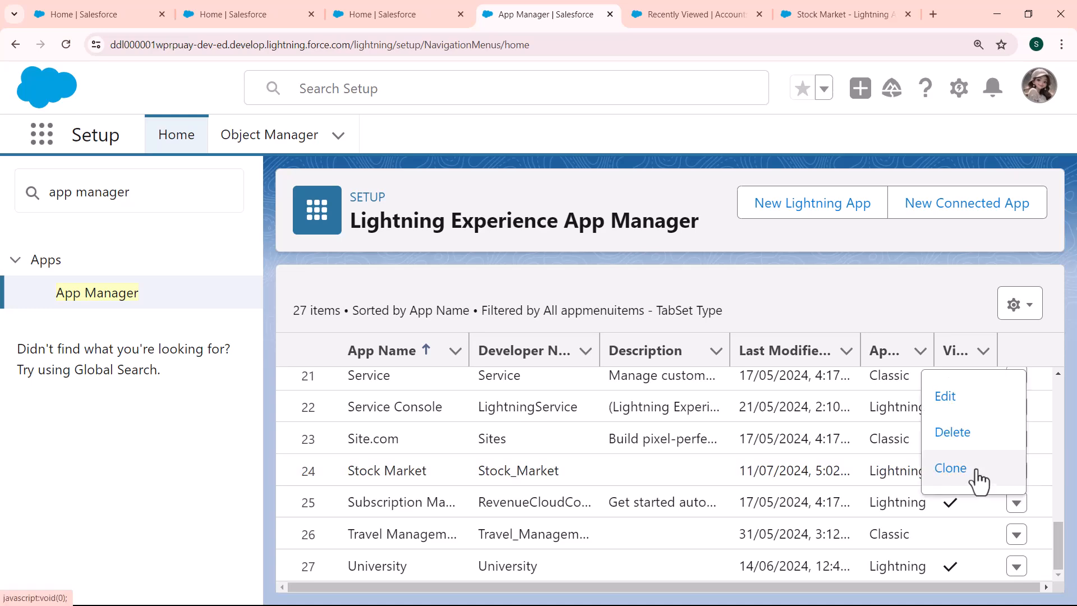
{"action": "left_click", "coordinate": [977, 473]}
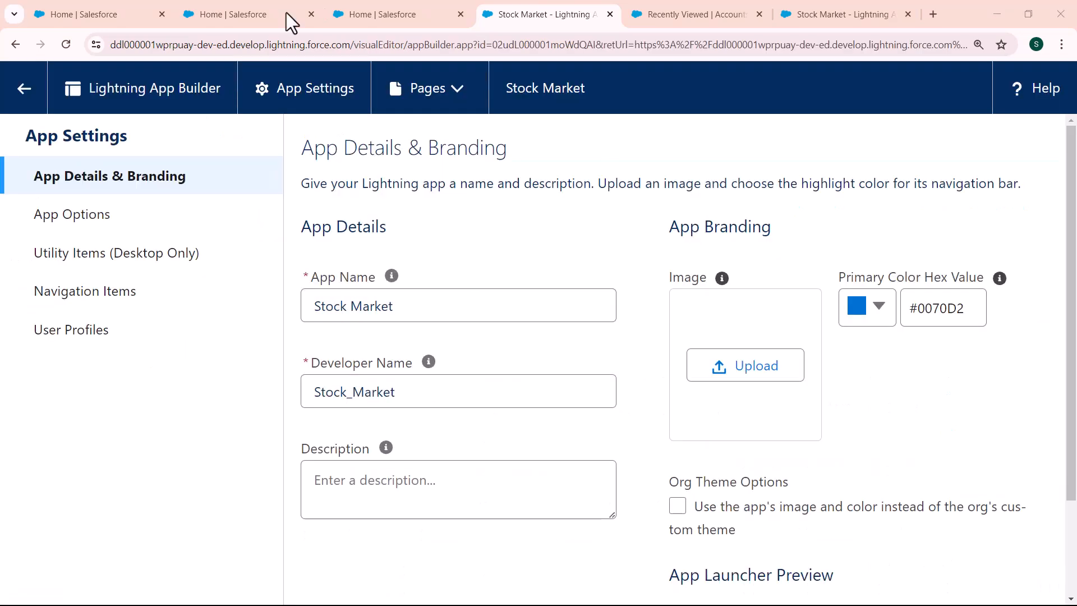
Step: Remove Contacts from the app's selected navigation items in the Lightning App Builder and save
{"action": "left_click", "coordinate": [107, 309]}
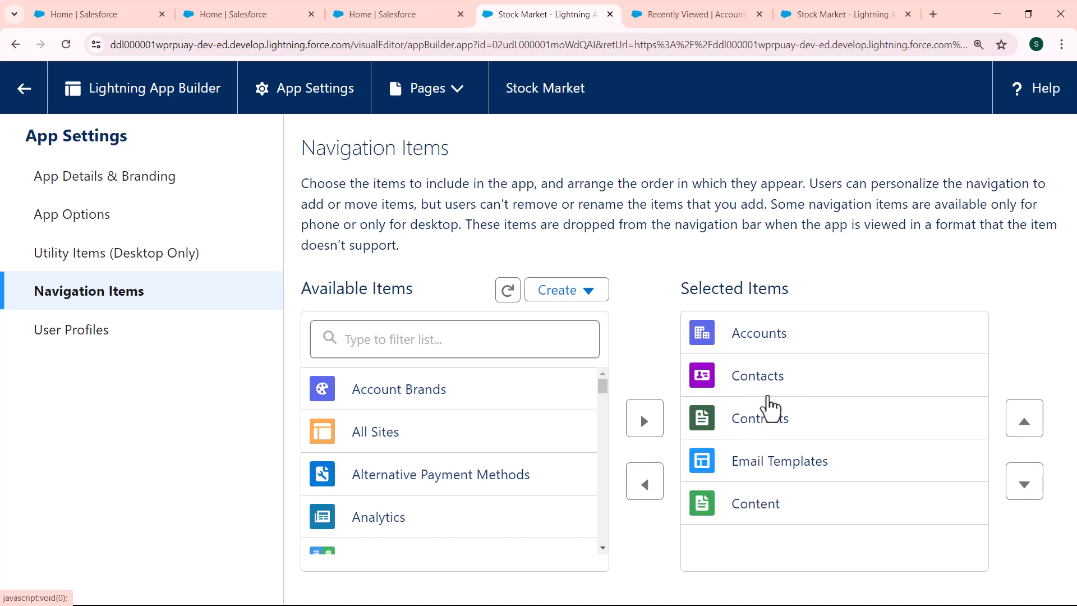
{"action": "left_click", "coordinate": [757, 387]}
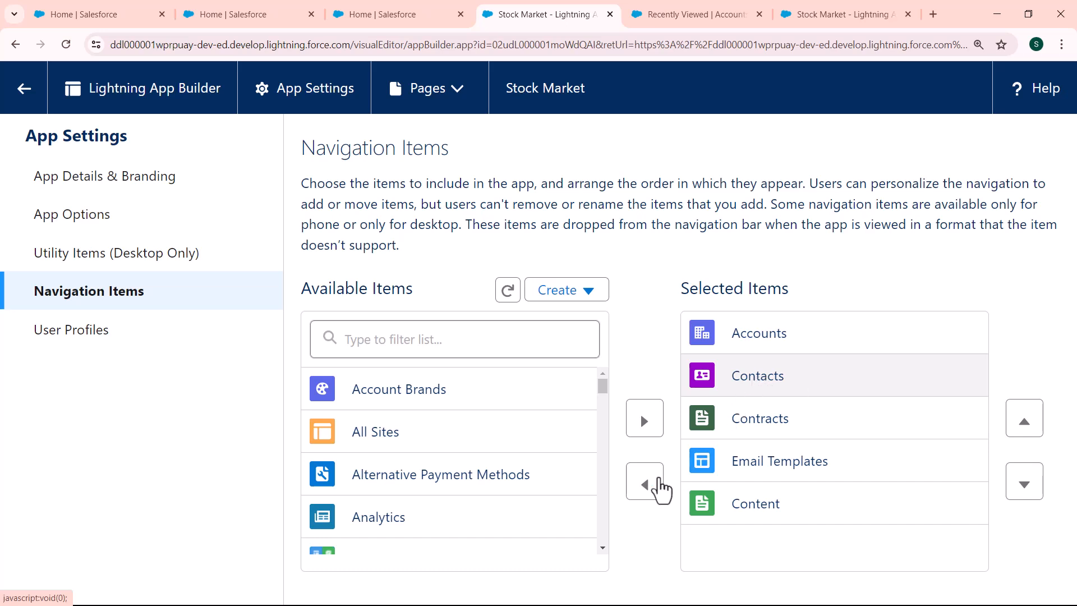
{"action": "left_click", "coordinate": [648, 494]}
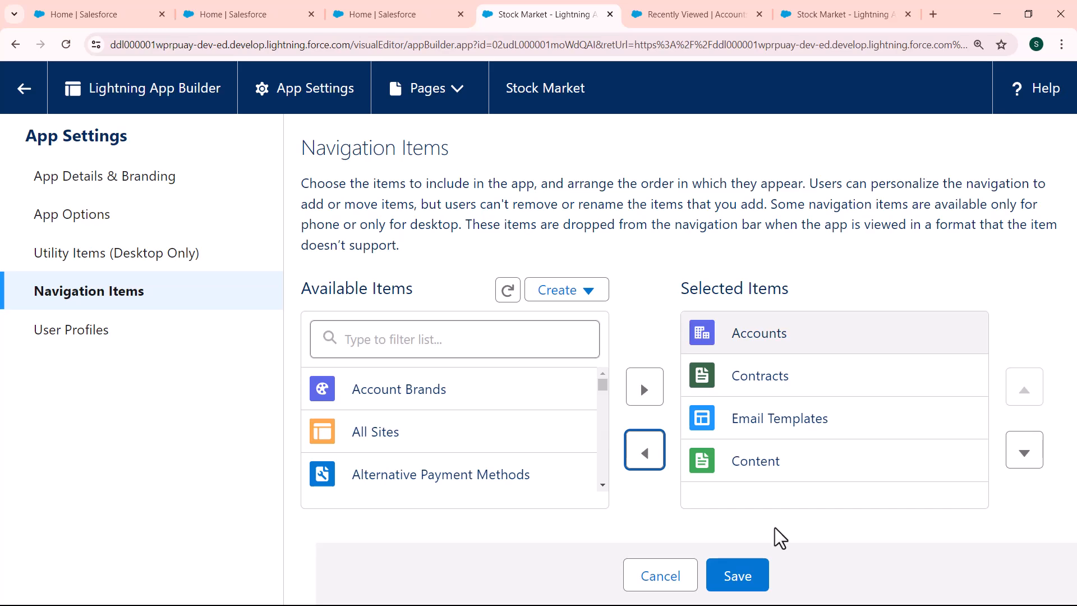
{"action": "left_click", "coordinate": [741, 579]}
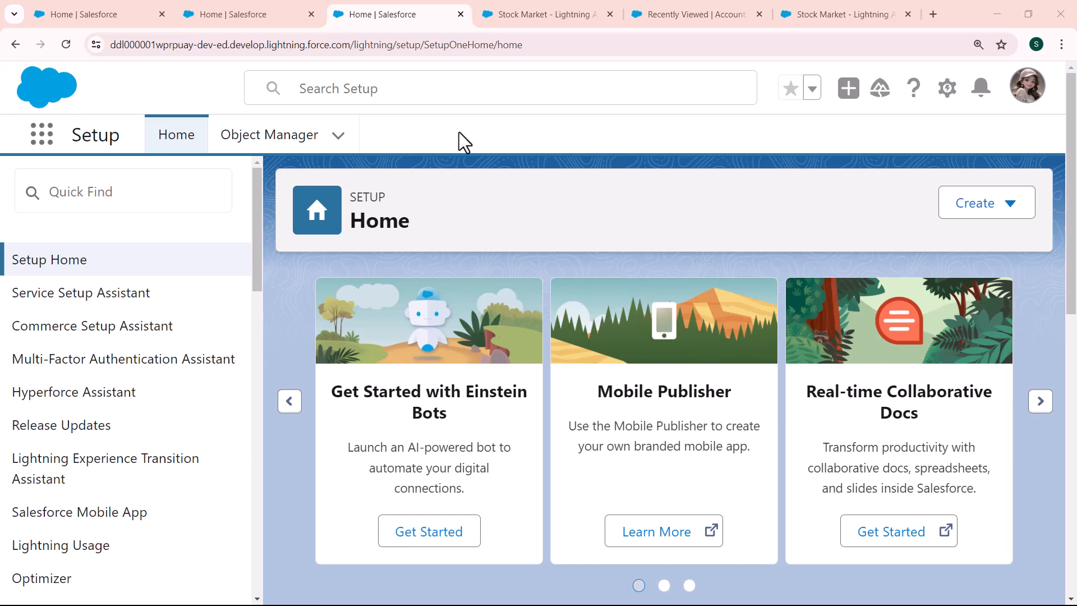
Step: Launch the Stock Market app and remove Contacts from its personalized navigation items, saving the change
{"action": "left_click", "coordinate": [42, 135]}
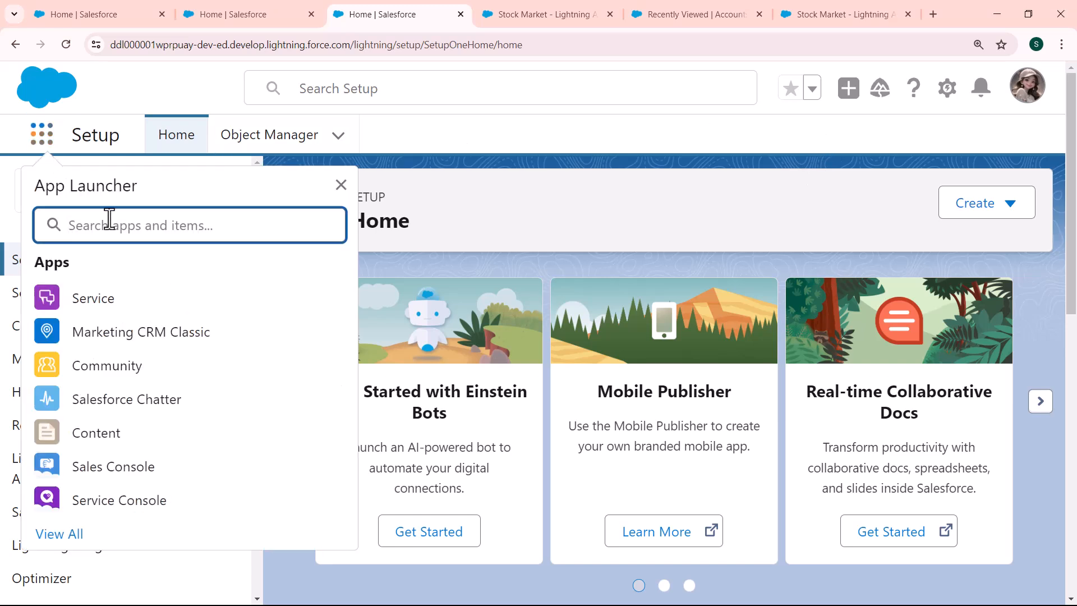
{"action": "type", "text": "sto"}
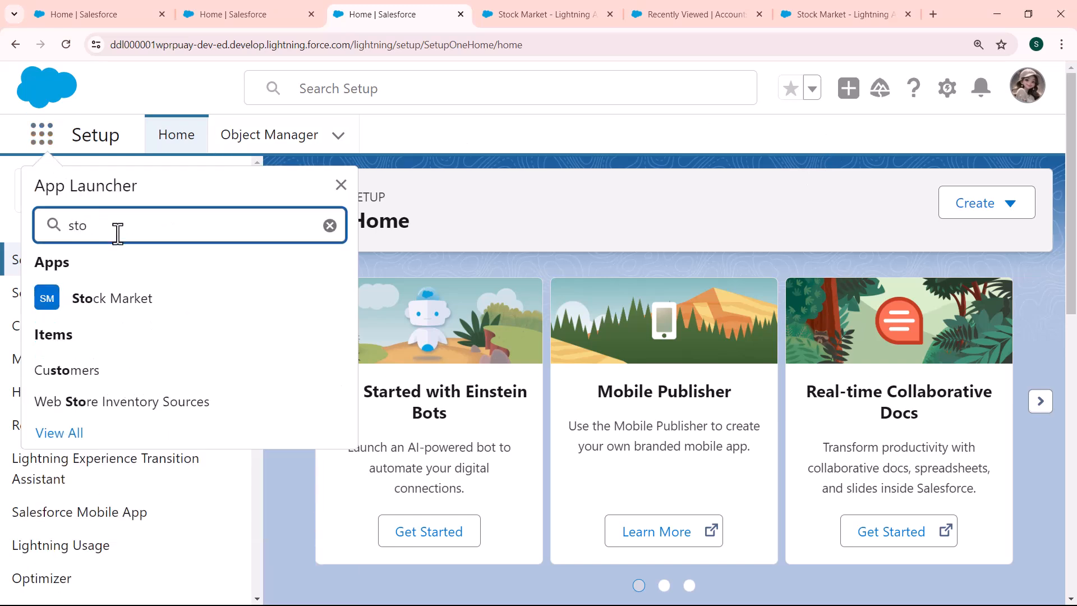
{"action": "left_click", "coordinate": [128, 303]}
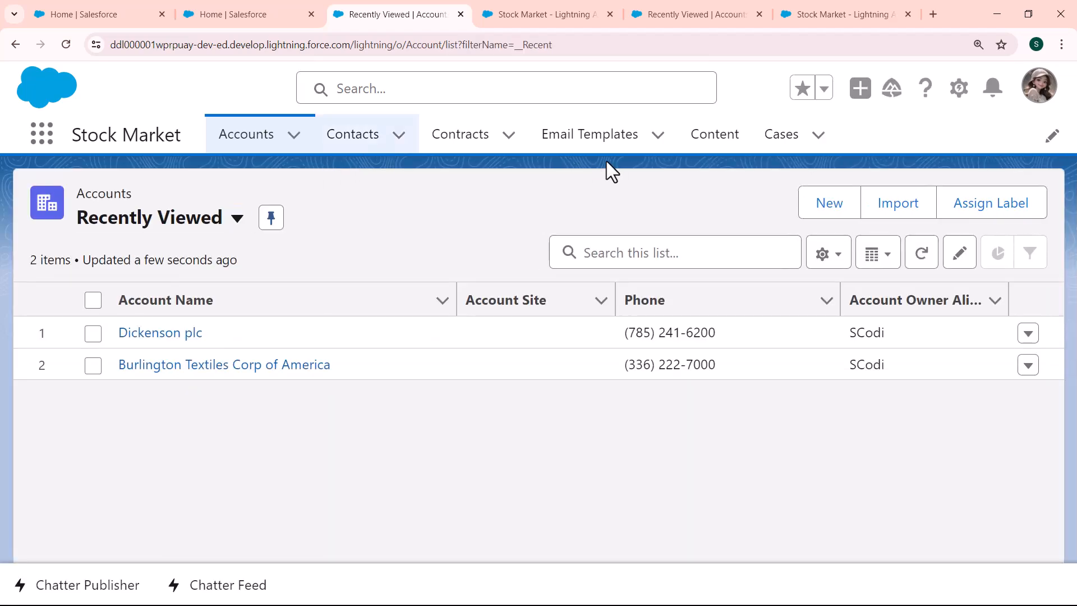
{"action": "left_click", "coordinate": [1055, 140]}
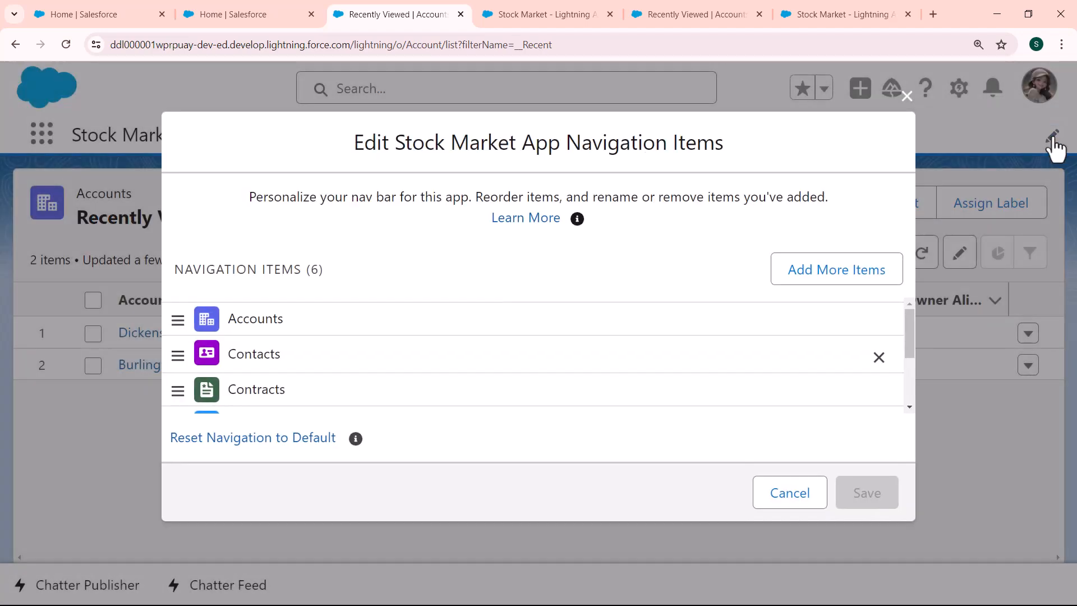
{"action": "mouse_move", "coordinate": [908, 332]}
{"action": "left_mouse_down"}
{"action": "mouse_move", "coordinate": [909, 384]}
{"action": "mouse_move", "coordinate": [909, 331]}
{"action": "left_mouse_up"}
{"action": "left_click", "coordinate": [879, 358]}
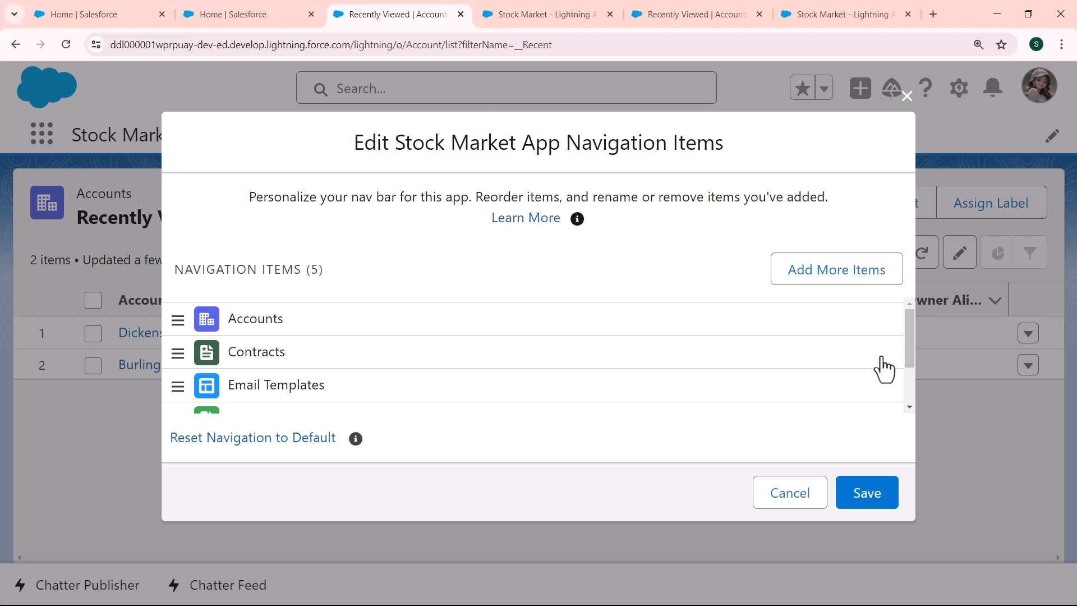
{"action": "left_click", "coordinate": [866, 500]}
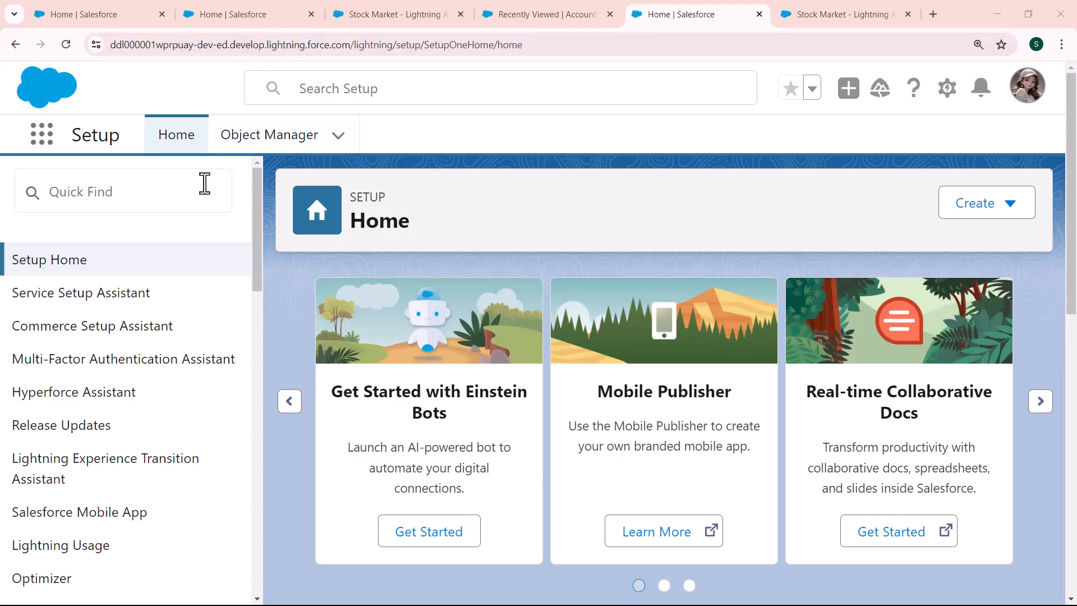
Step: Find App Manager through Quick Find and open the Stock Market app for editing in the Lightning App Builder
{"action": "left_click", "coordinate": [204, 183]}
{"action": "type", "text": "app man"}
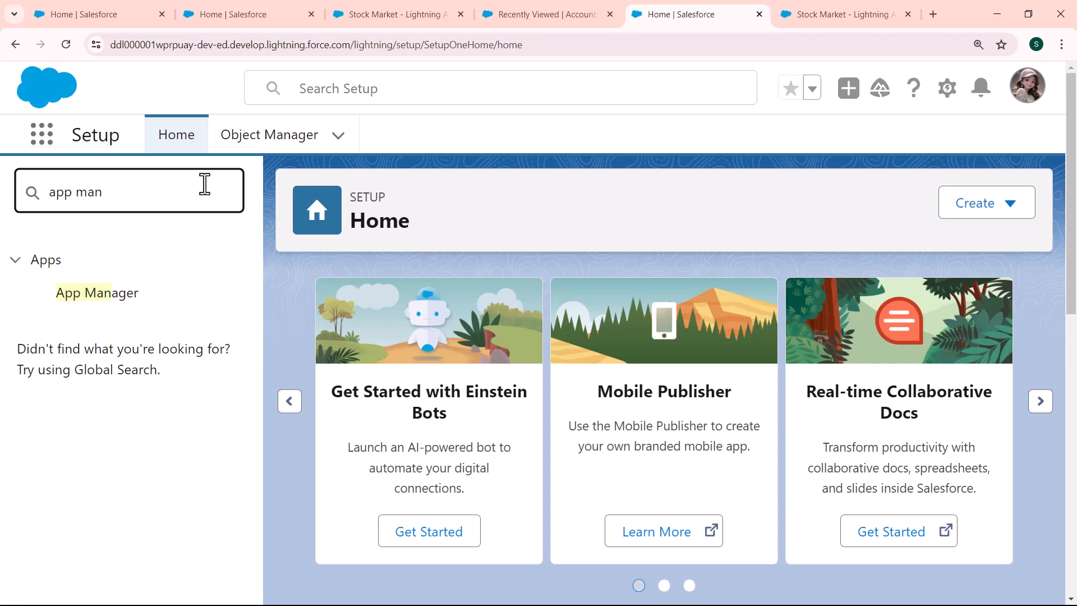
{"action": "left_click", "coordinate": [119, 292]}
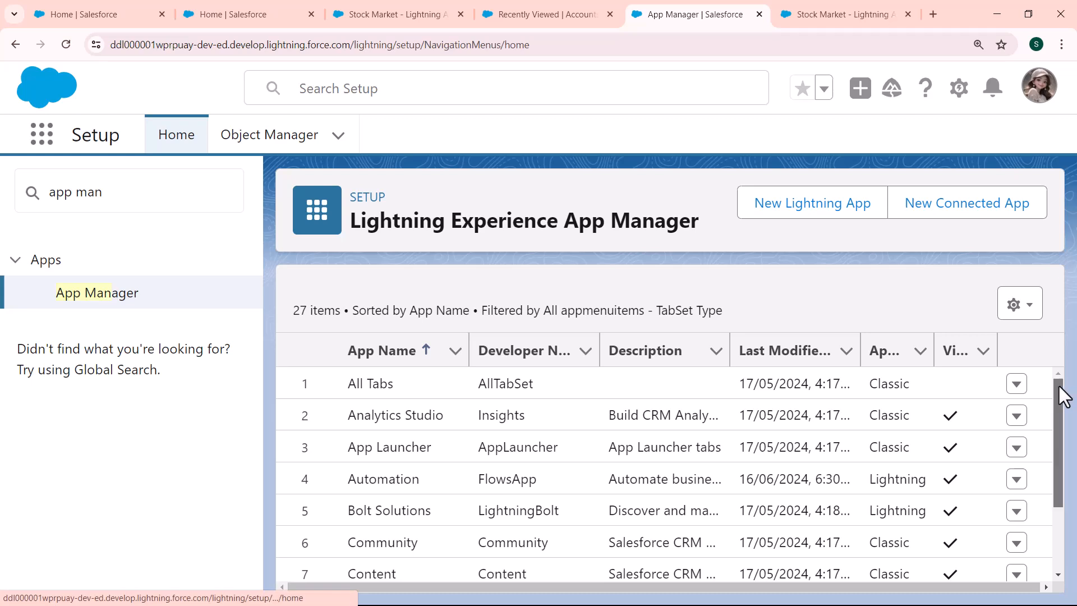
{"action": "left_click_drag", "start_coordinate": [1065, 396], "coordinate": [1061, 571]}
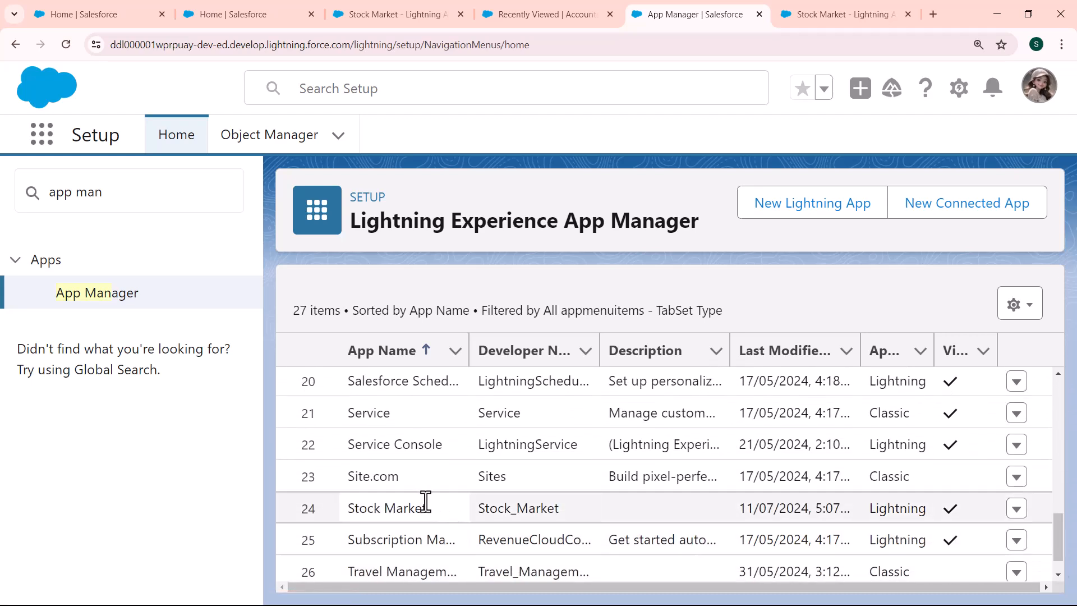
{"action": "left_click", "coordinate": [1017, 509]}
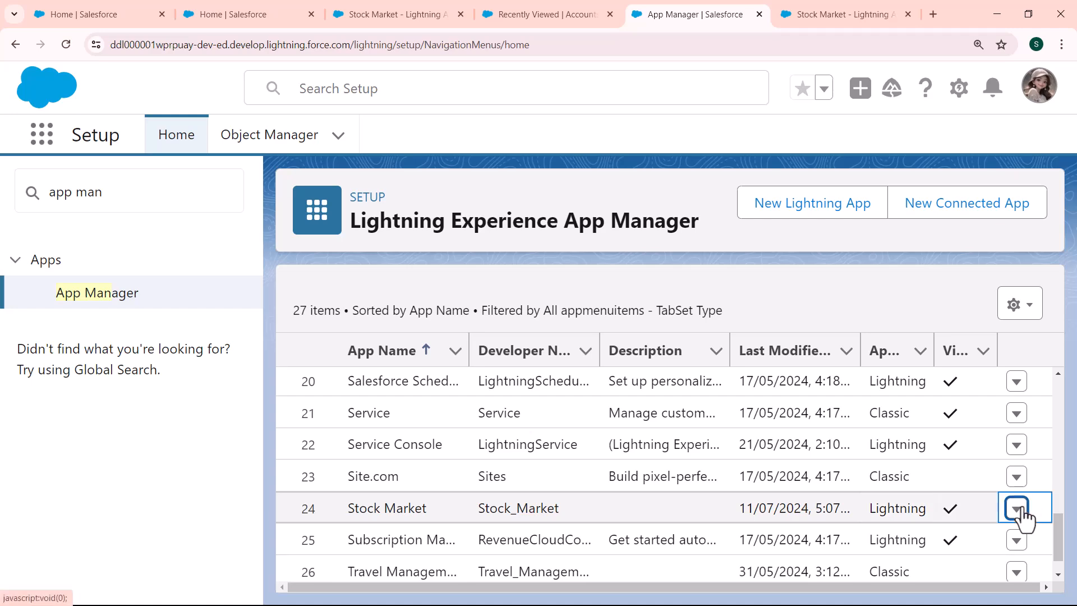
{"action": "left_click", "coordinate": [957, 399]}
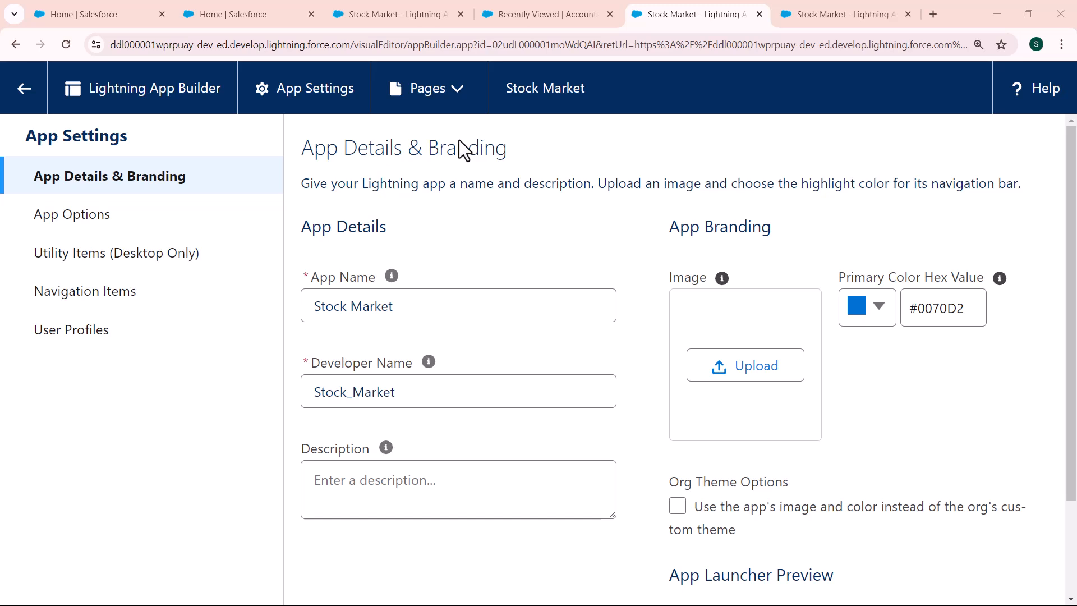
Step: Reorder the selected navigation items to Contracts, Accounts, Content, Email Templates and save
{"action": "left_click", "coordinate": [151, 293]}
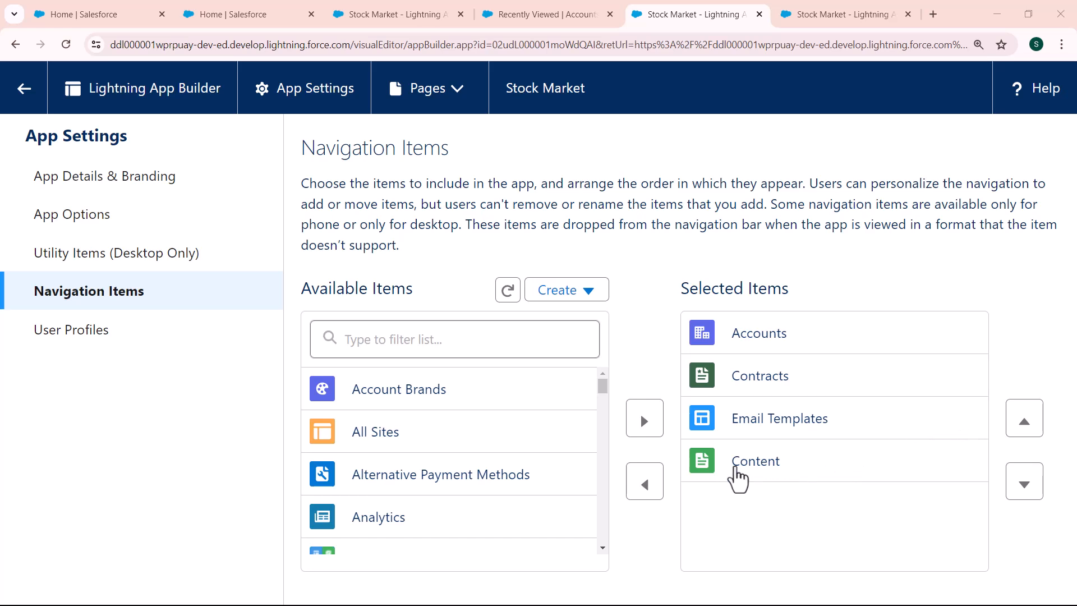
{"action": "left_click", "coordinate": [738, 477]}
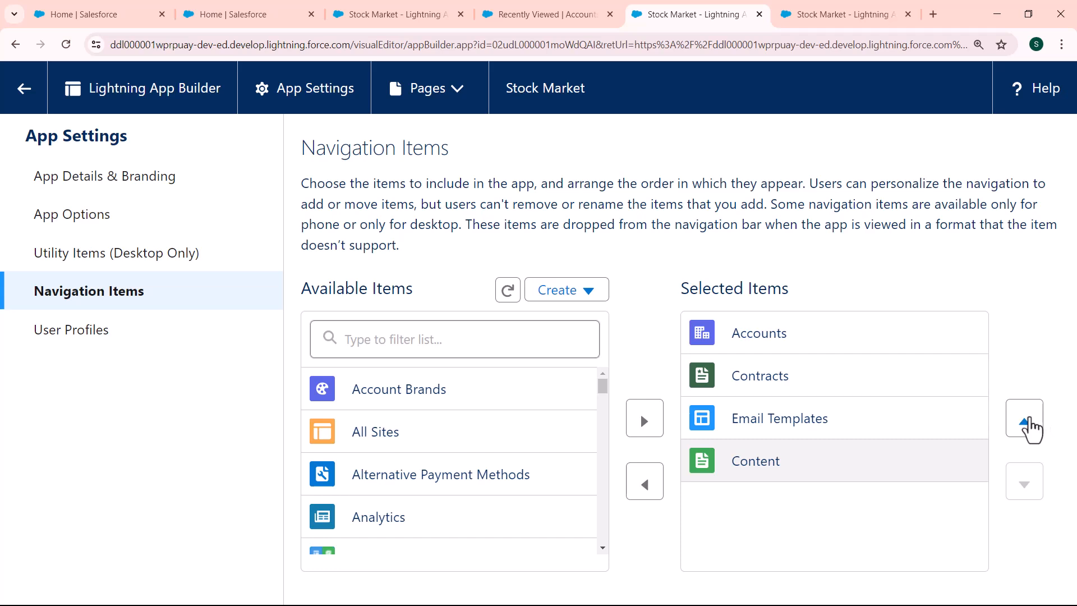
{"action": "left_click", "coordinate": [1030, 427]}
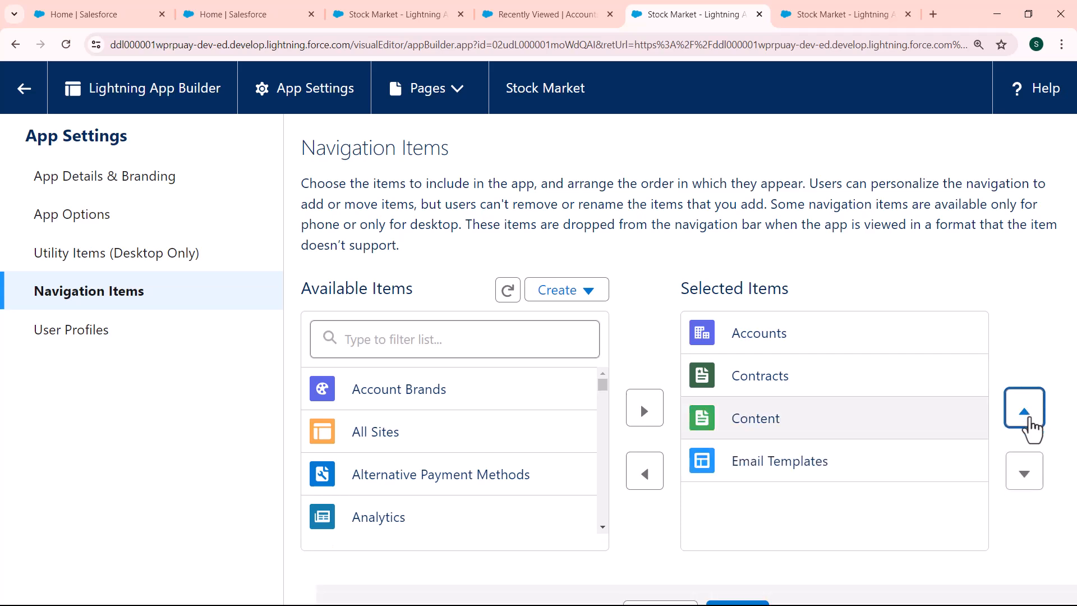
{"action": "left_click", "coordinate": [1031, 392]}
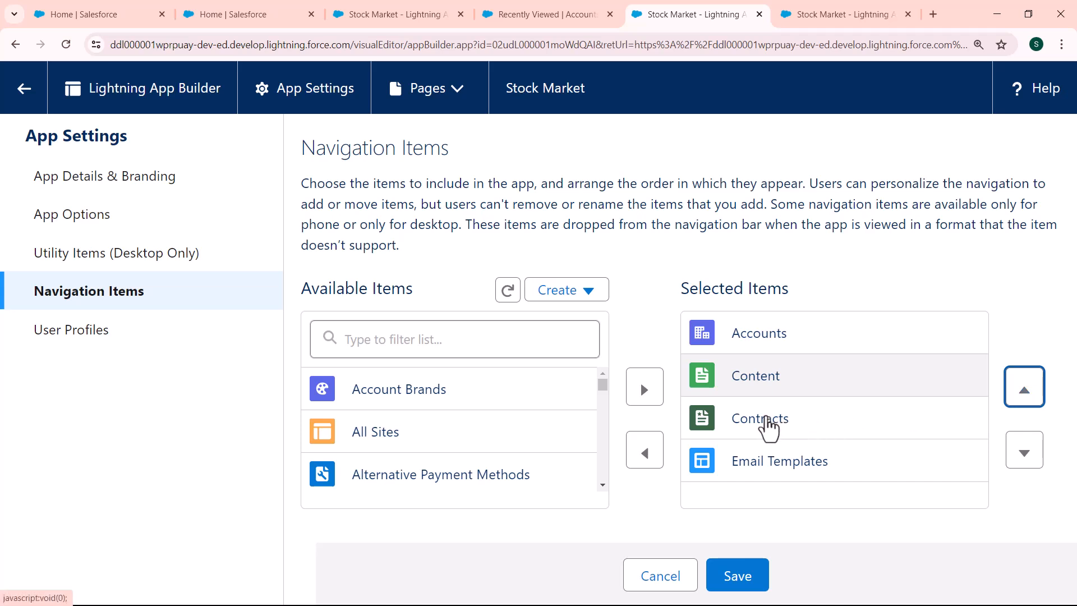
{"action": "left_click", "coordinate": [769, 427]}
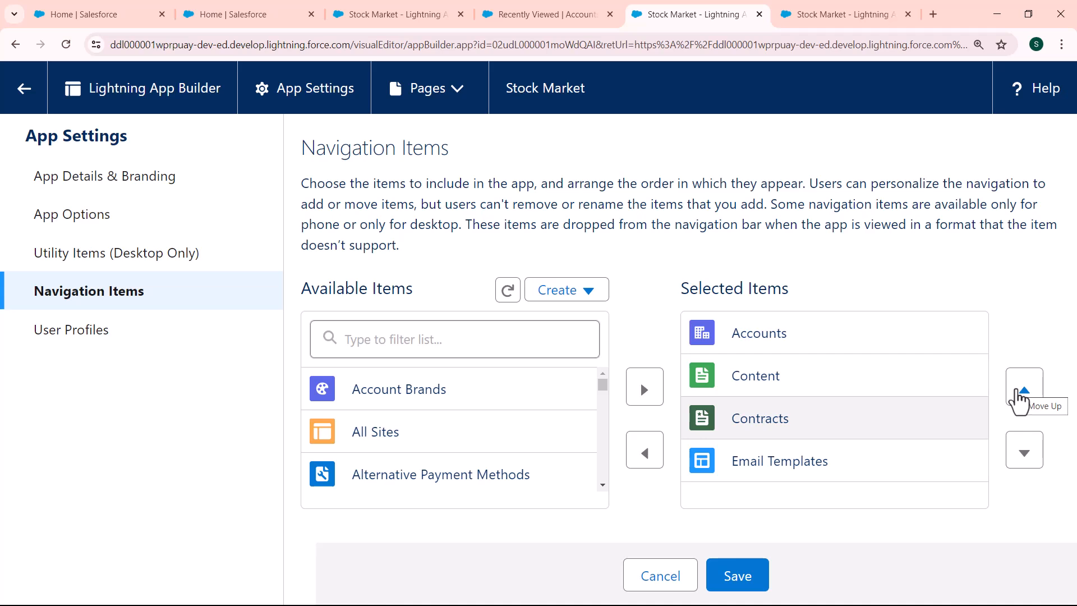
{"action": "left_click", "coordinate": [1022, 393]}
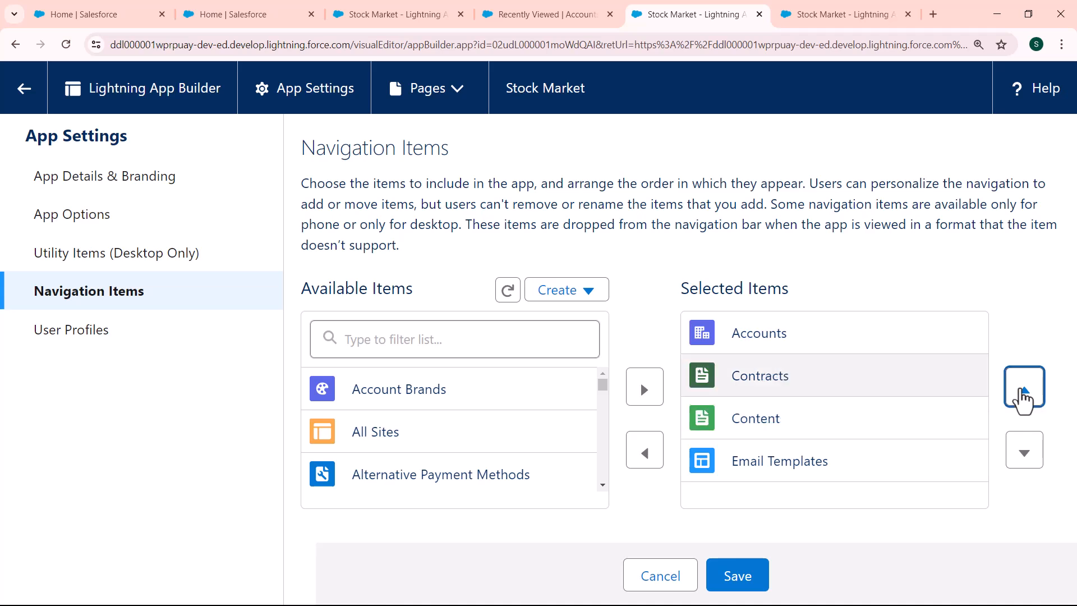
{"action": "left_click", "coordinate": [1026, 402]}
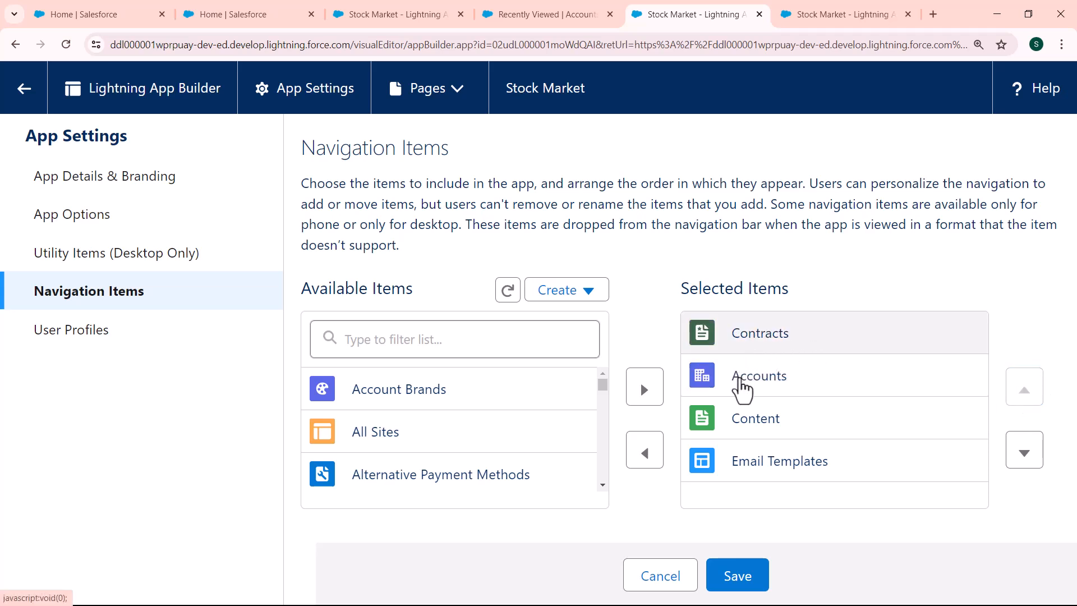
{"action": "left_click", "coordinate": [738, 576]}
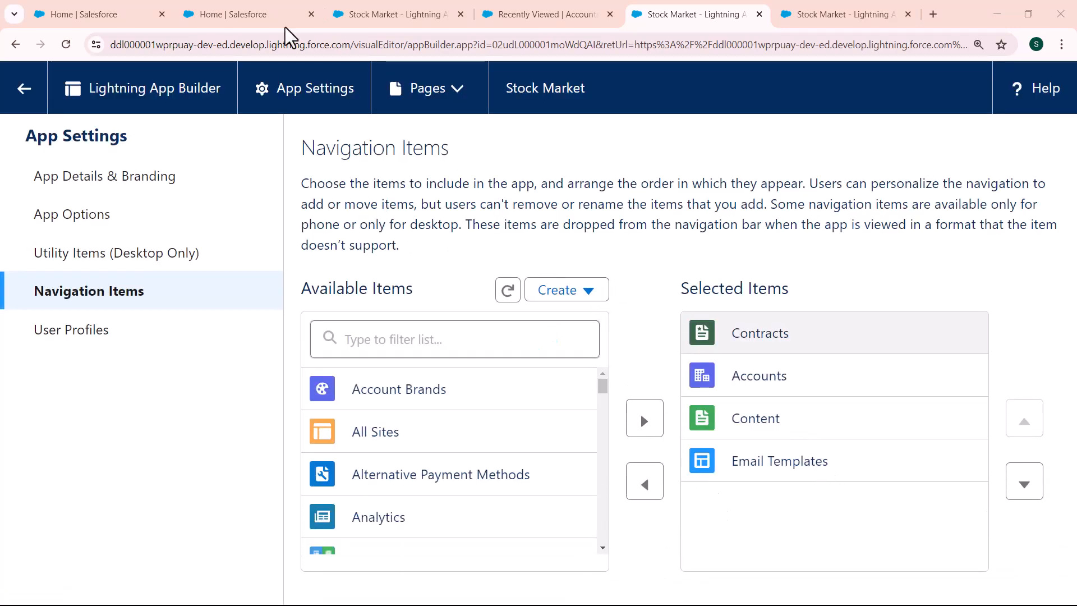
{"action": "key", "text": "alt+Tab"}
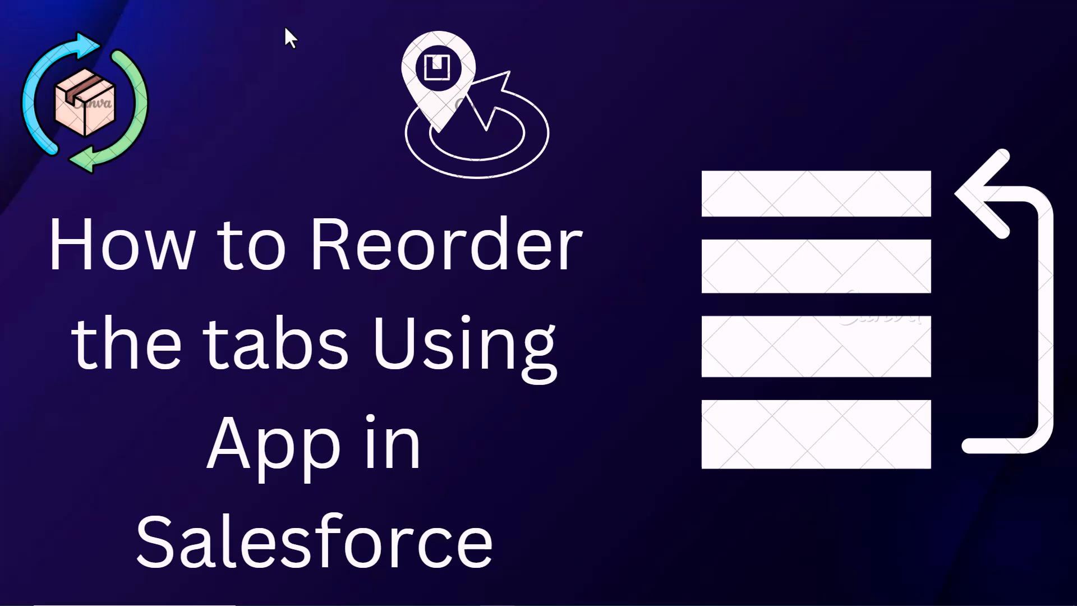
{"action": "key", "text": "alt+Tab"}
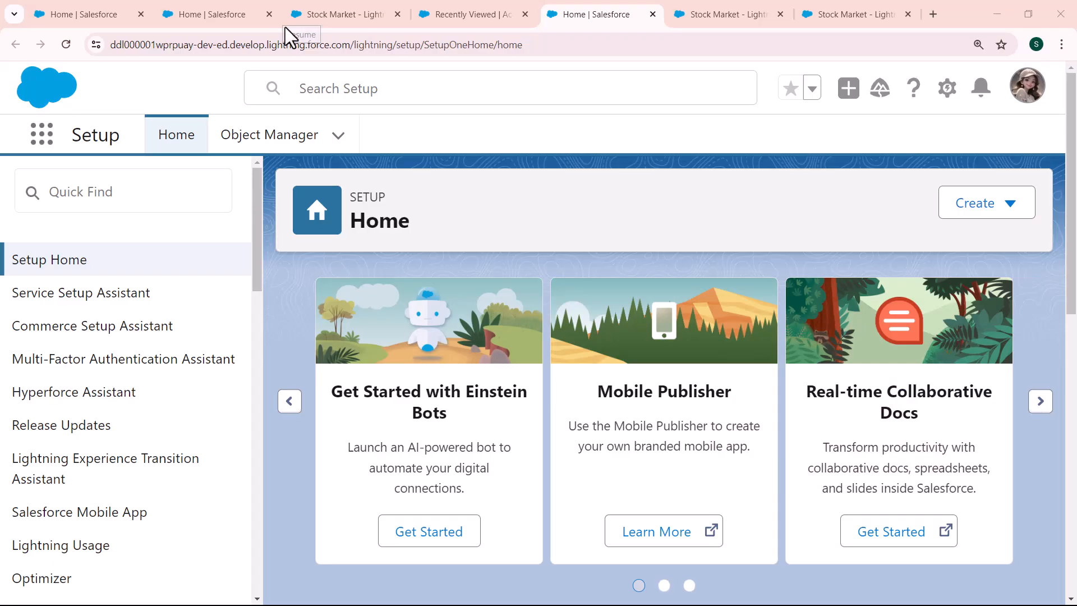
Step: Relaunch the Stock Market app and personalize its navigation, moving Cases below Accounts and Email Templates above Contracts, then save
{"action": "left_click", "coordinate": [41, 142]}
{"action": "type", "text": "stock"}
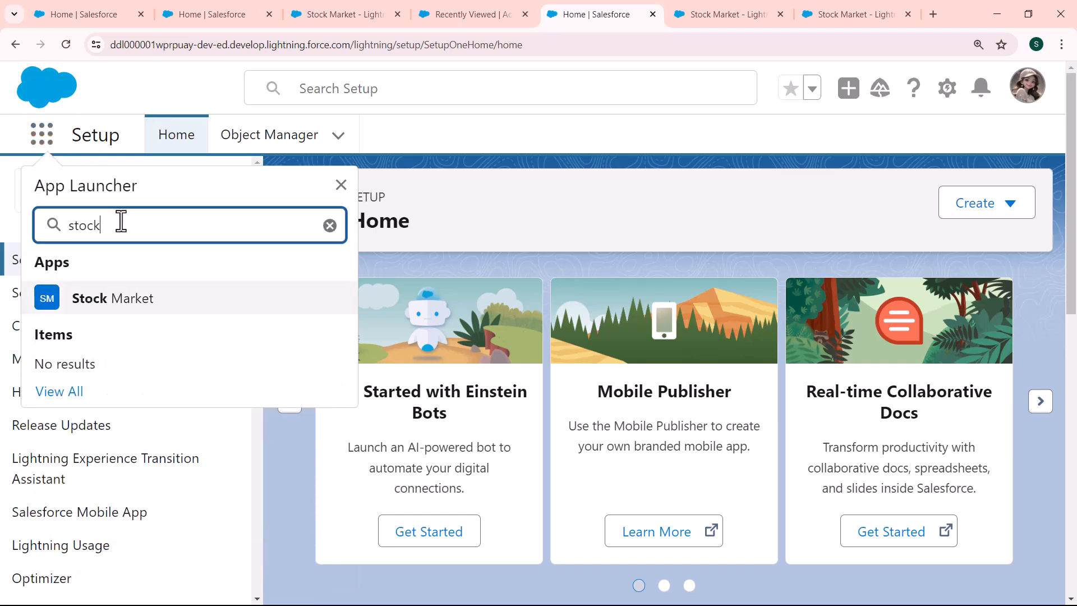
{"action": "left_click", "coordinate": [119, 305]}
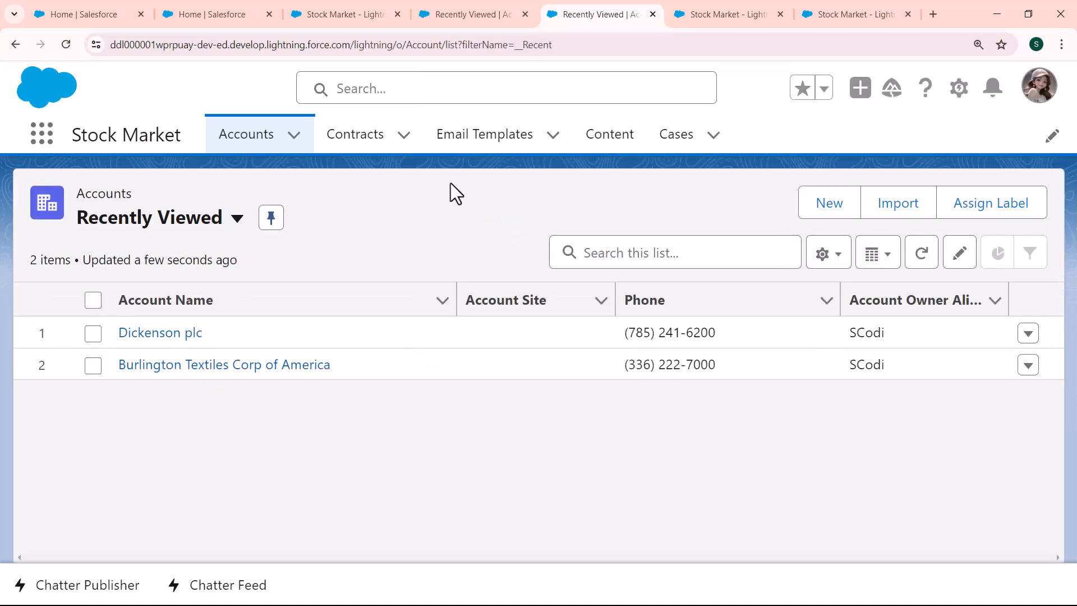
{"action": "left_click", "coordinate": [1053, 136]}
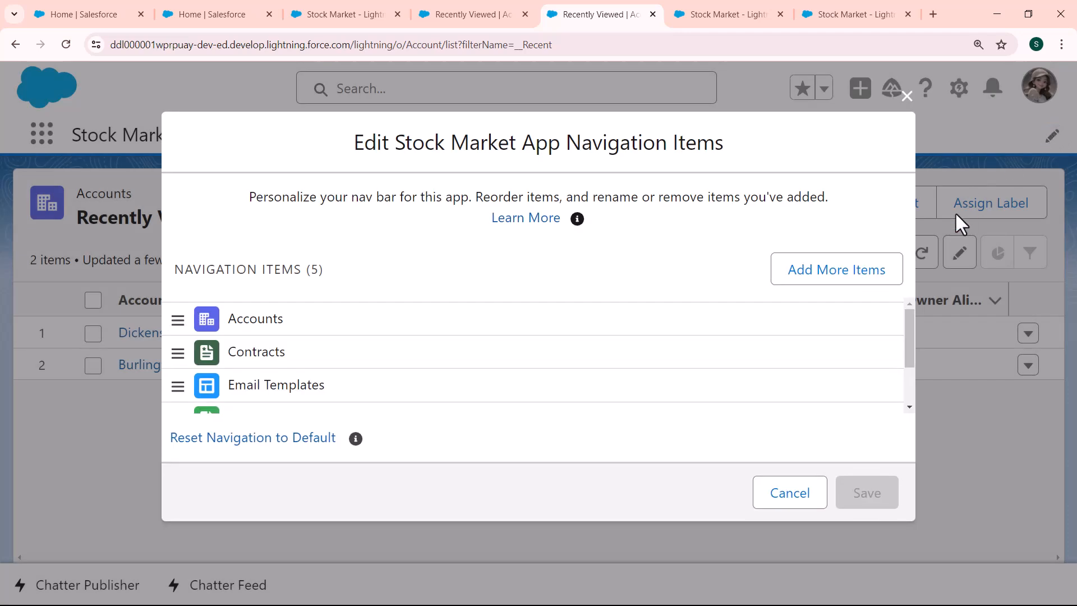
{"action": "left_click_drag", "start_coordinate": [908, 332], "coordinate": [902, 358]}
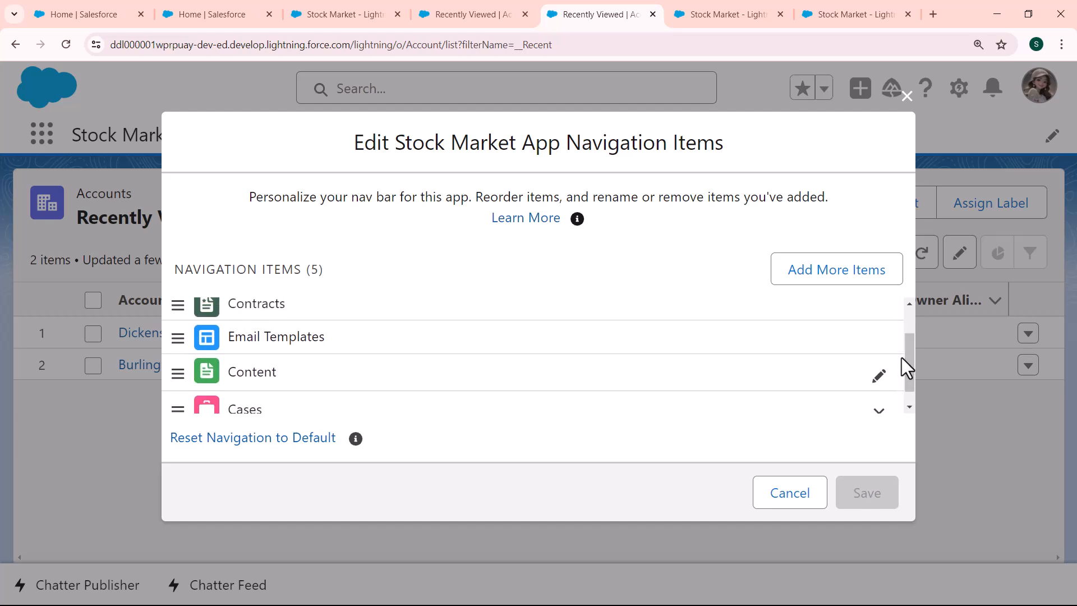
{"action": "left_click_drag", "start_coordinate": [236, 410], "coordinate": [241, 355]}
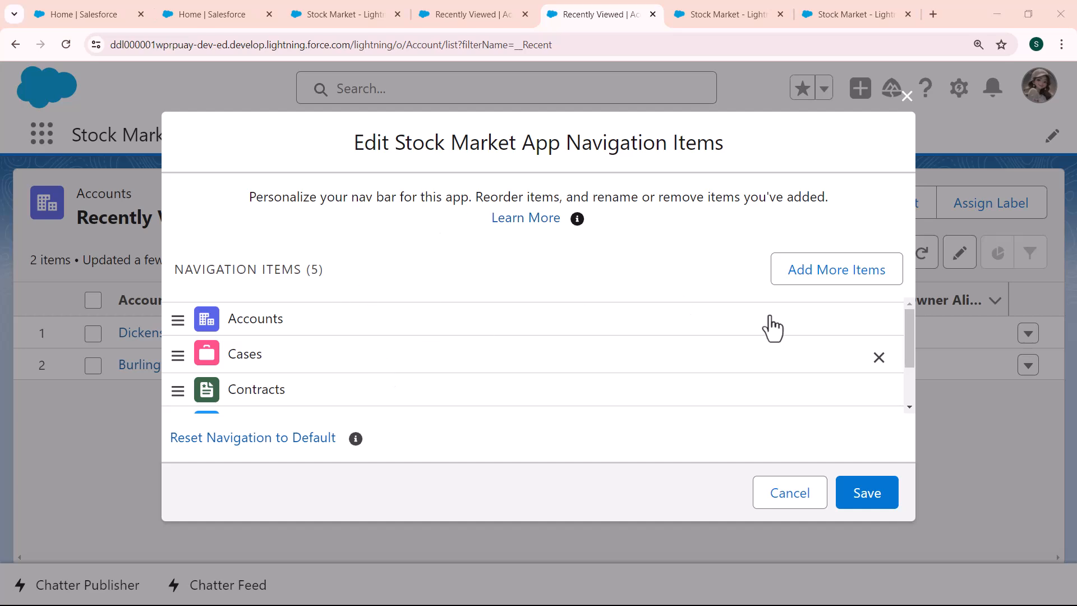
{"action": "mouse_move", "coordinate": [911, 325]}
{"action": "left_mouse_down"}
{"action": "mouse_move", "coordinate": [910, 345]}
{"action": "mouse_move", "coordinate": [910, 332]}
{"action": "left_mouse_up"}
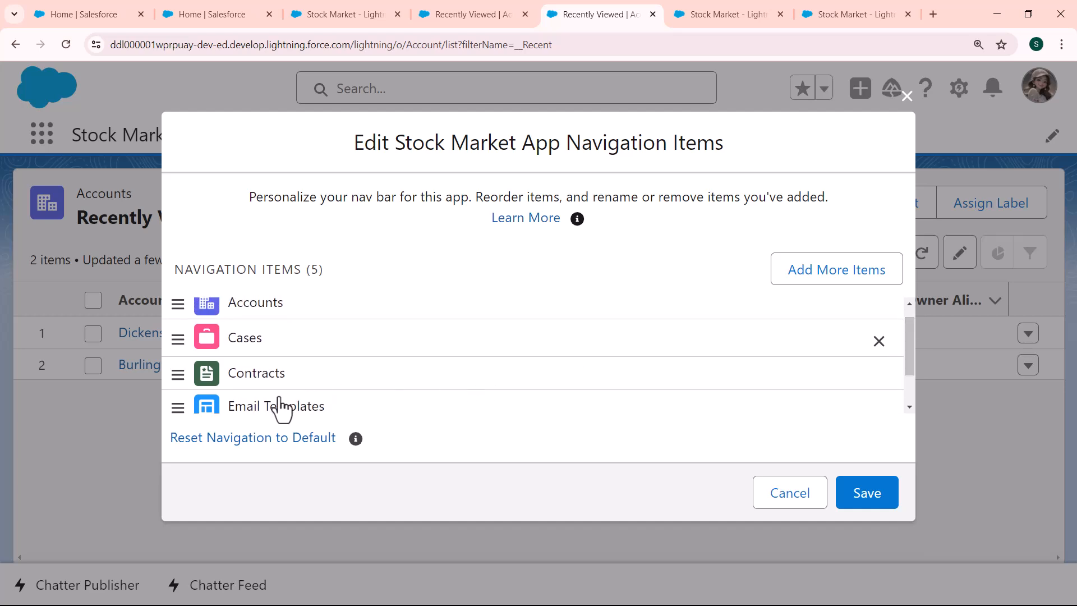
{"action": "left_click_drag", "start_coordinate": [275, 413], "coordinate": [274, 365]}
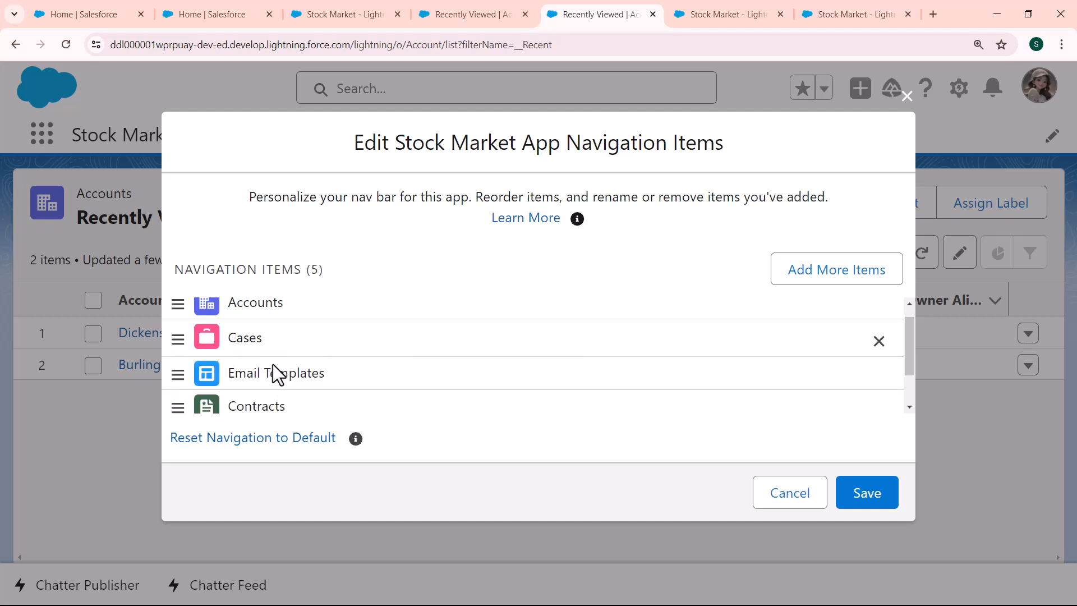
{"action": "left_click", "coordinate": [864, 502]}
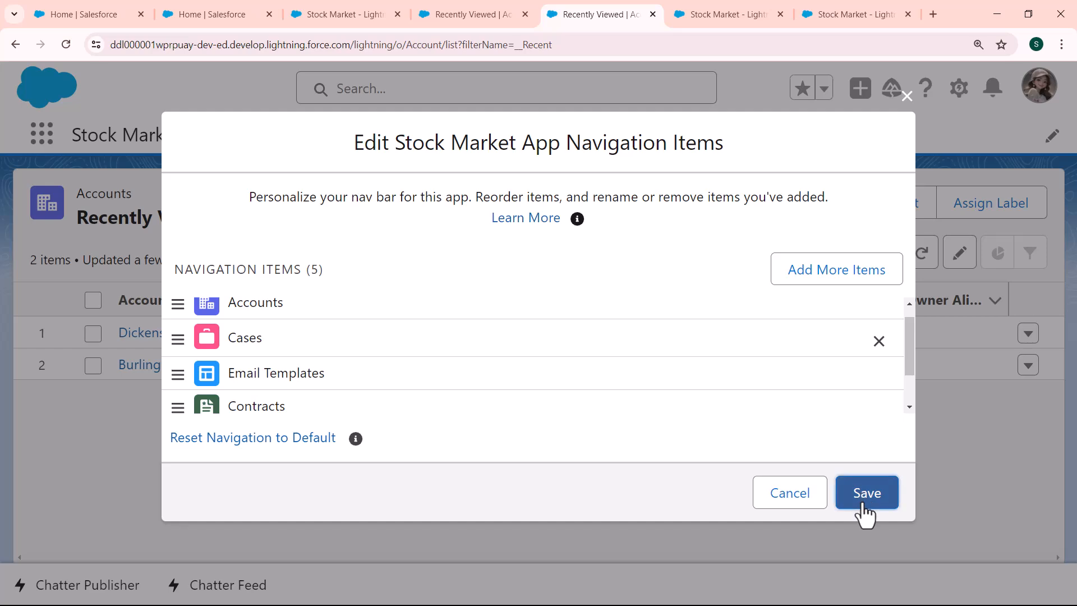